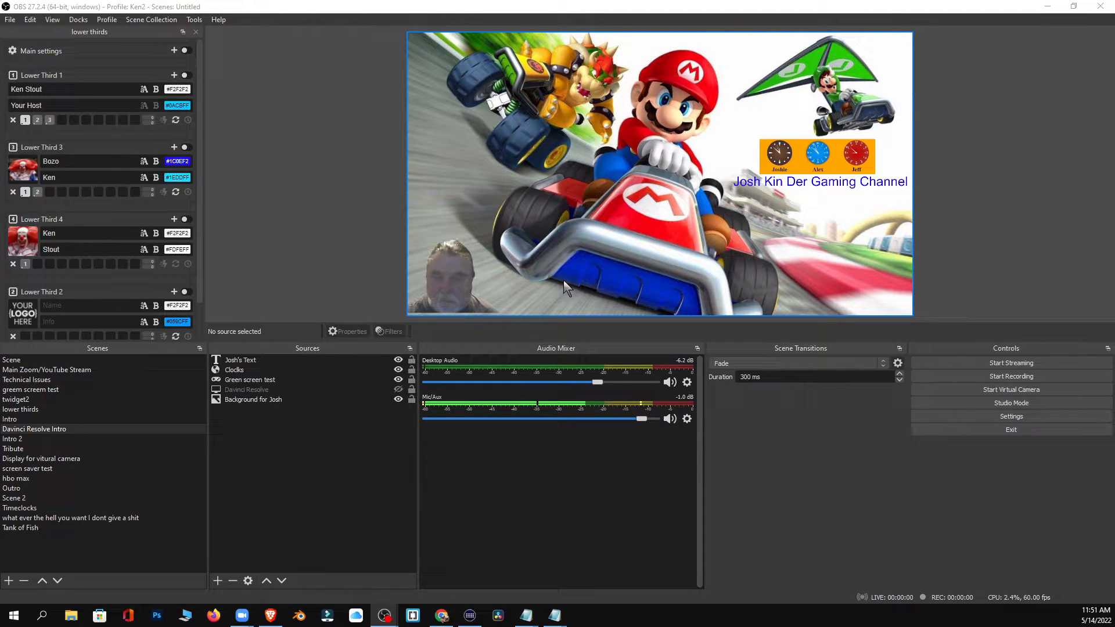
# Hide the Josh's Text, Clocks and Background for Josh sources in the Davinci Resolve Intro scene.
pyautogui.click(398, 359)
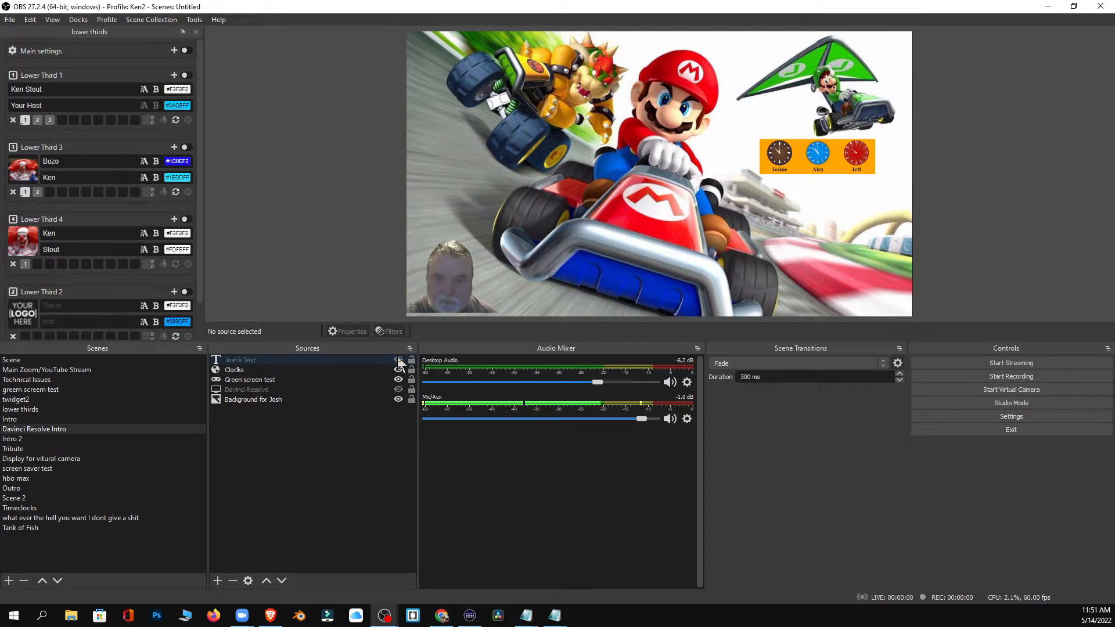
pyautogui.click(398, 369)
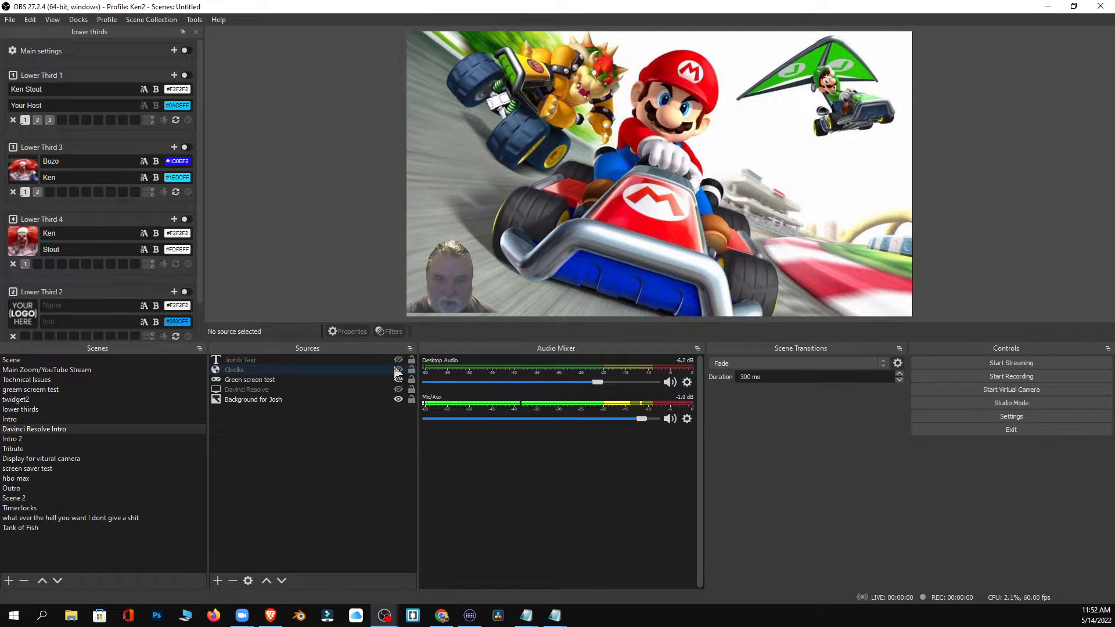
pyautogui.click(399, 399)
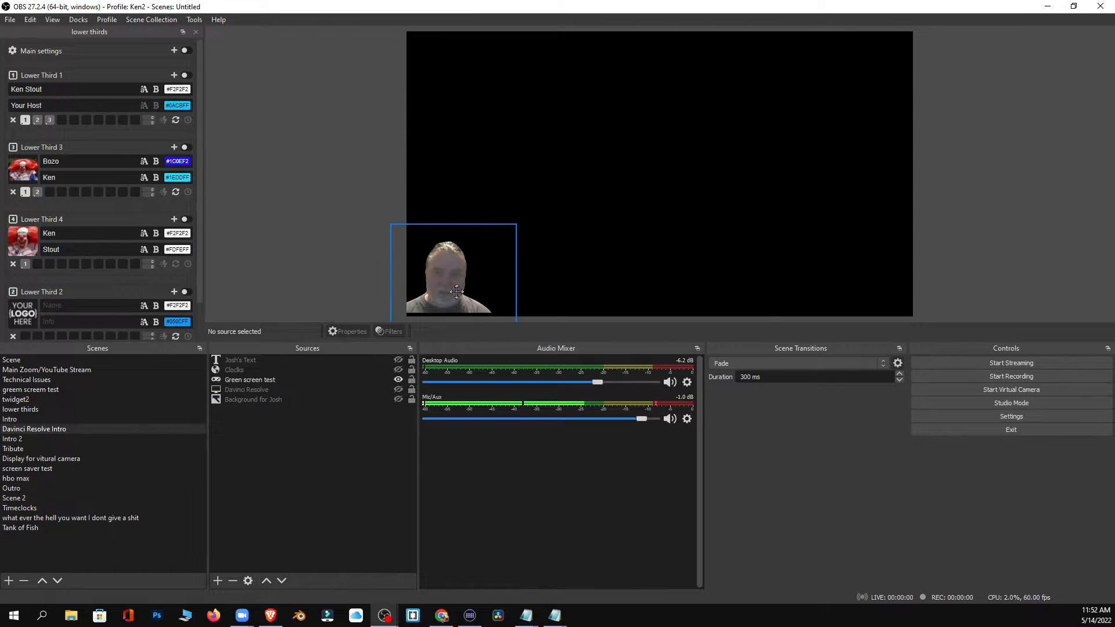
# Move the Green screen test capture to the upper-left corner of the canvas and deselect it.
pyautogui.moveTo(451, 287); pyautogui.dragTo(469, 94)
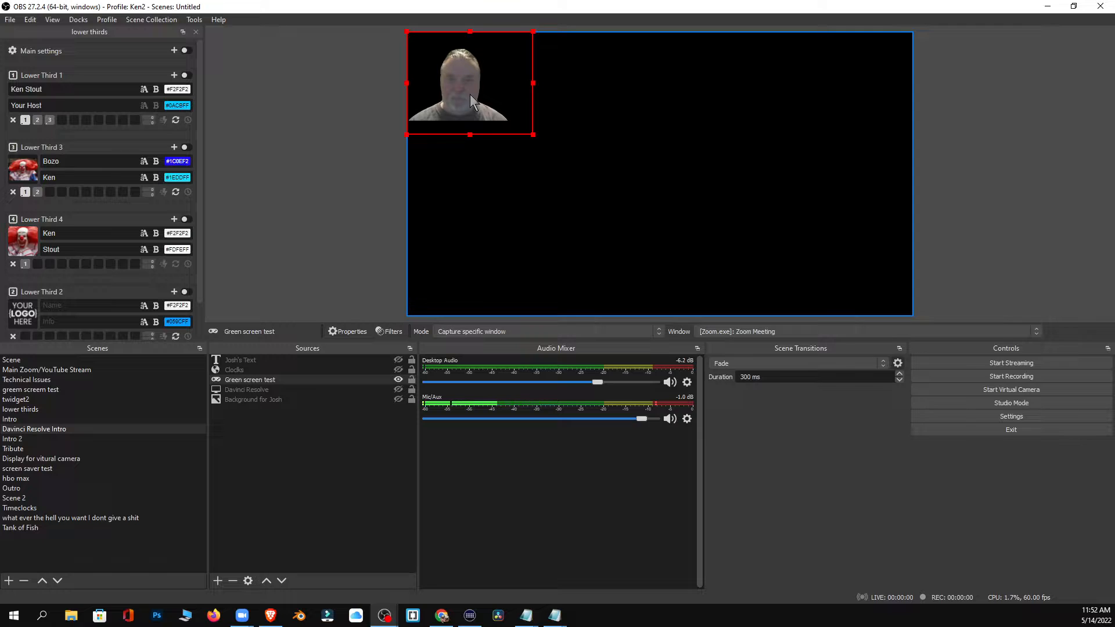
pyautogui.click(996, 167)
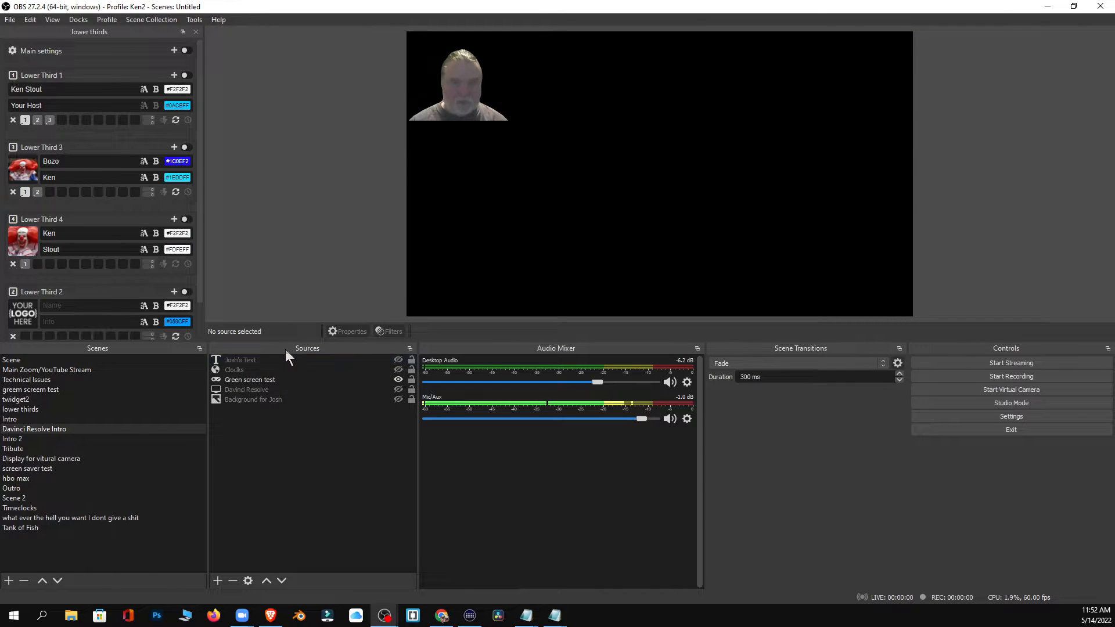
pyautogui.press('ctrl')
pyautogui.press('ctrl')
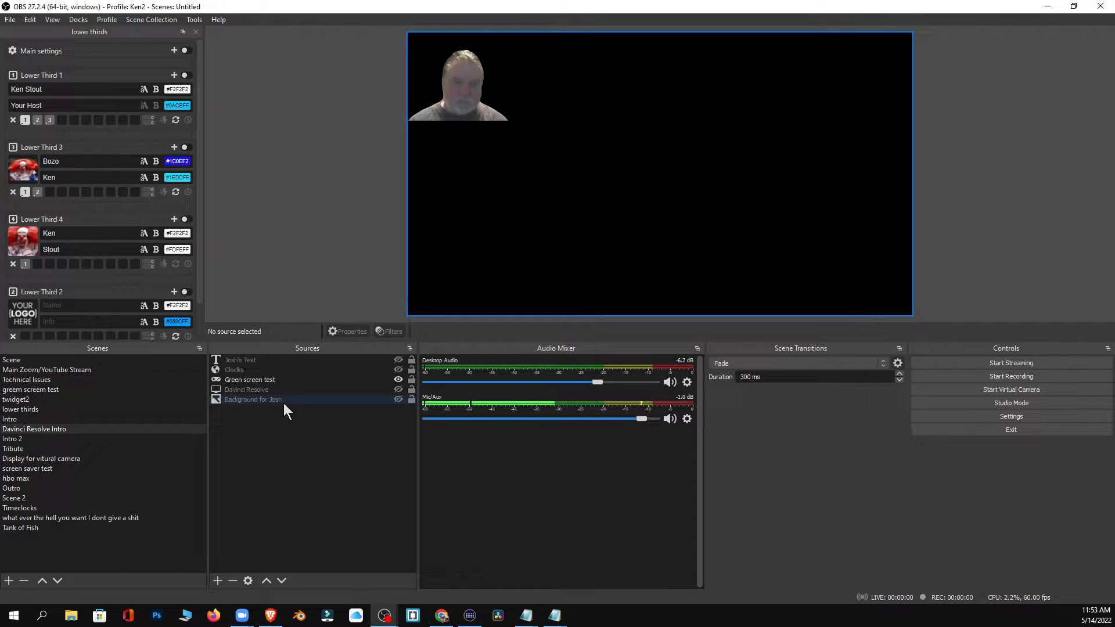
# Add the existing Background for Josh image as a new visible source and move it toward the canvas centre.
pyautogui.click(215, 579)
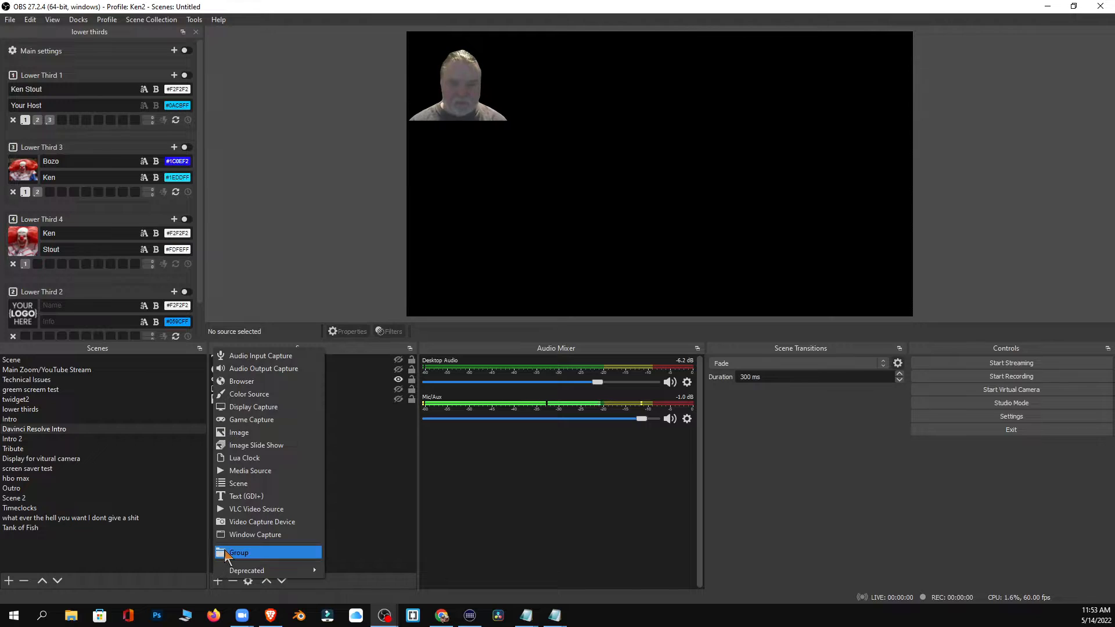
pyautogui.click(247, 435)
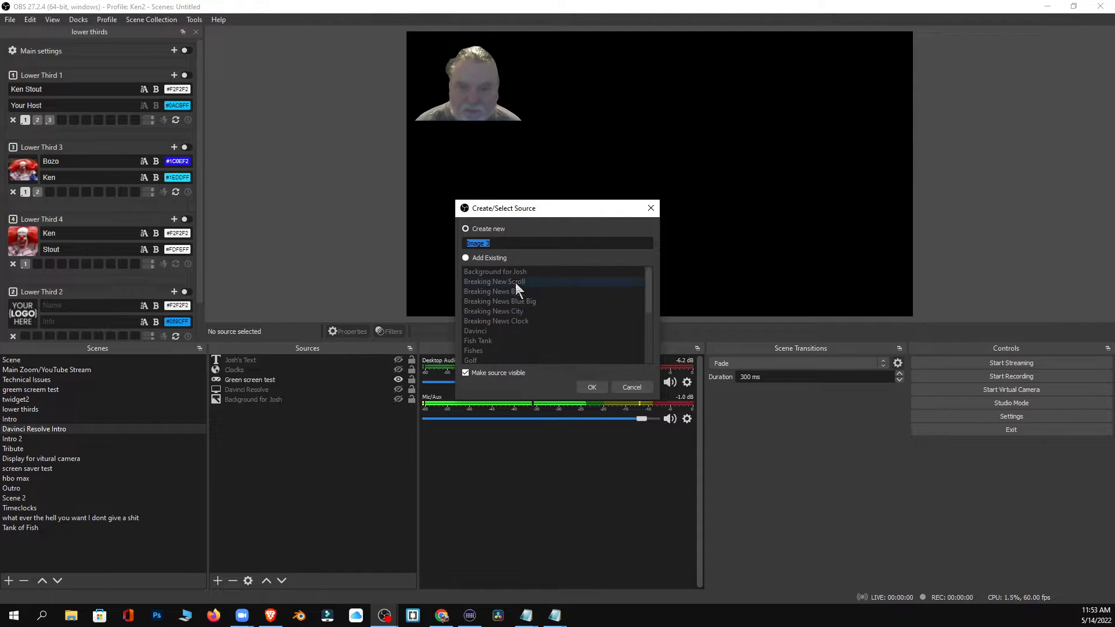
pyautogui.click(464, 257)
pyautogui.click(483, 271)
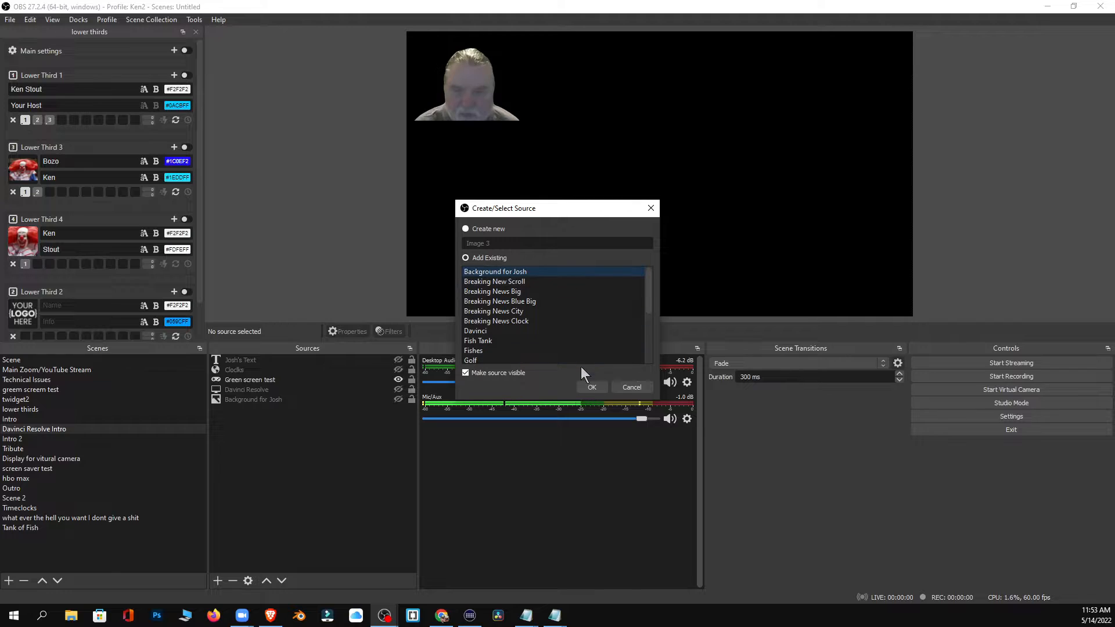
pyautogui.click(588, 386)
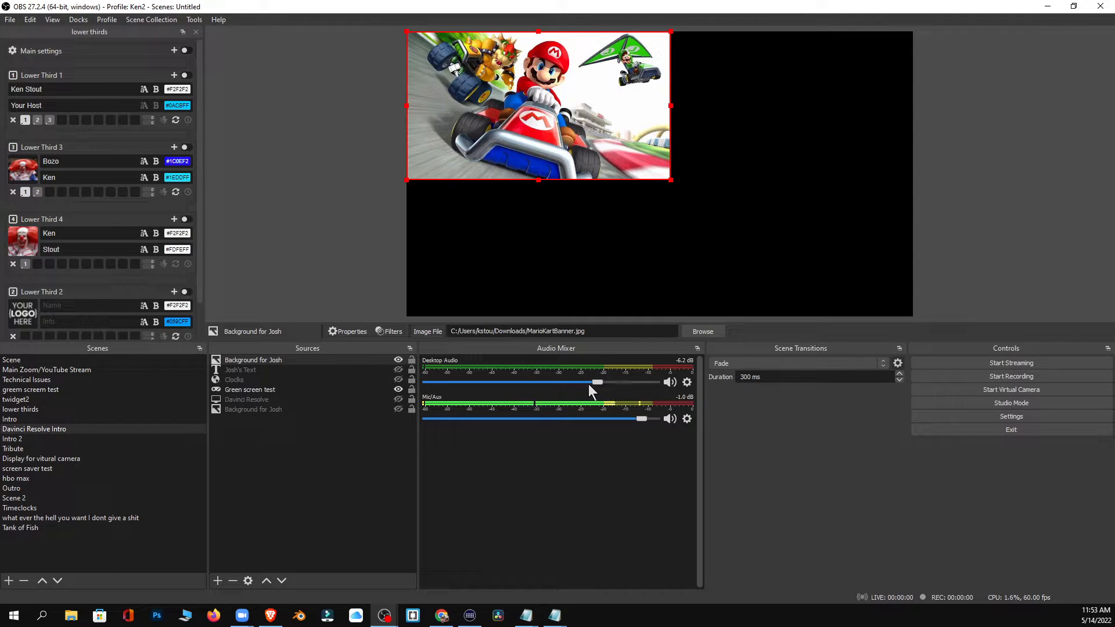
pyautogui.moveTo(542, 100); pyautogui.dragTo(705, 182)
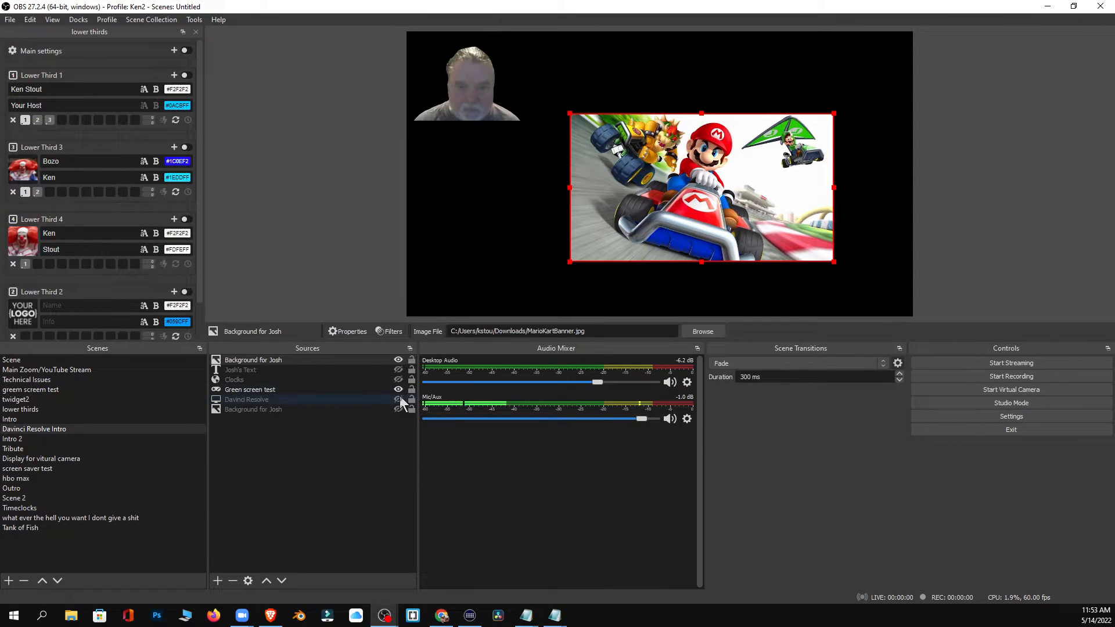
# Compare the original full-size background with the newly added copy by toggling the visibility of each.
pyautogui.click(399, 360)
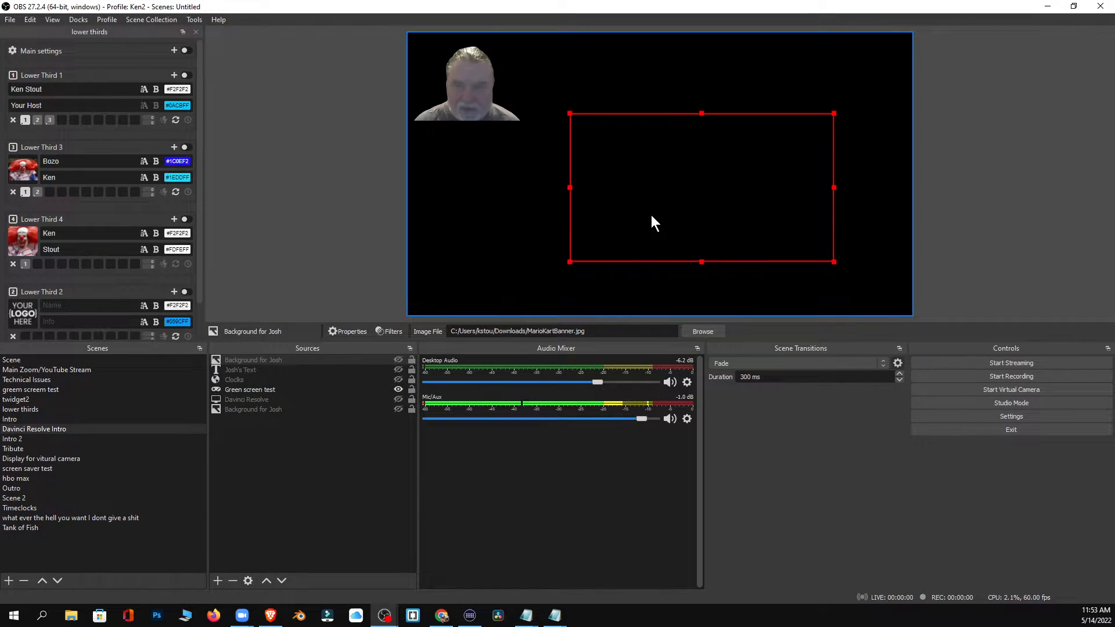
pyautogui.click(398, 409)
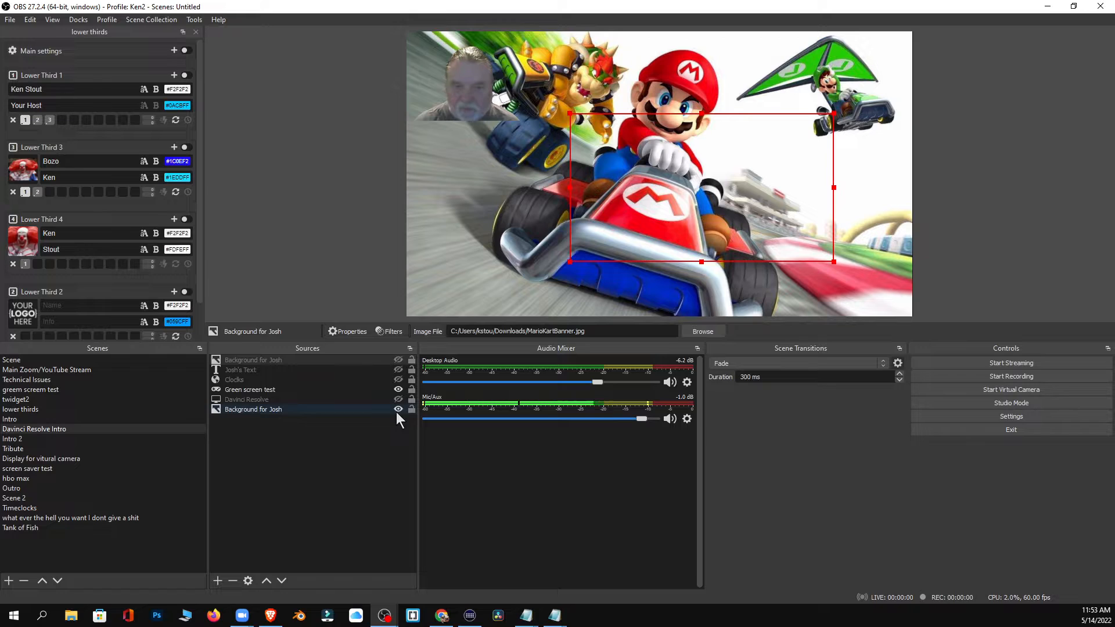
pyautogui.click(398, 410)
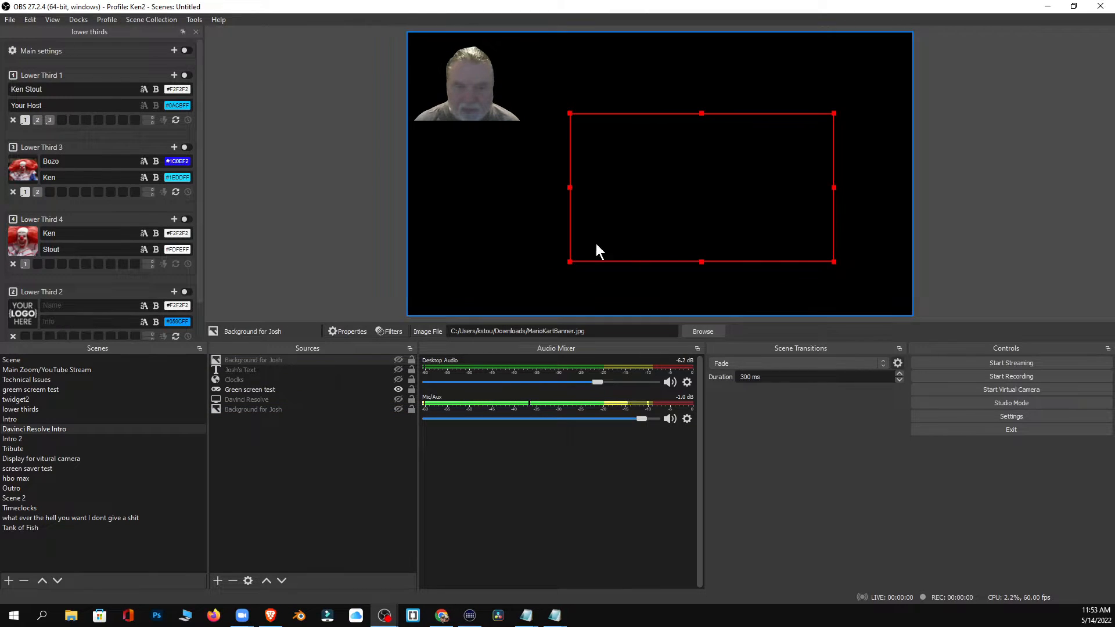
pyautogui.click(399, 360)
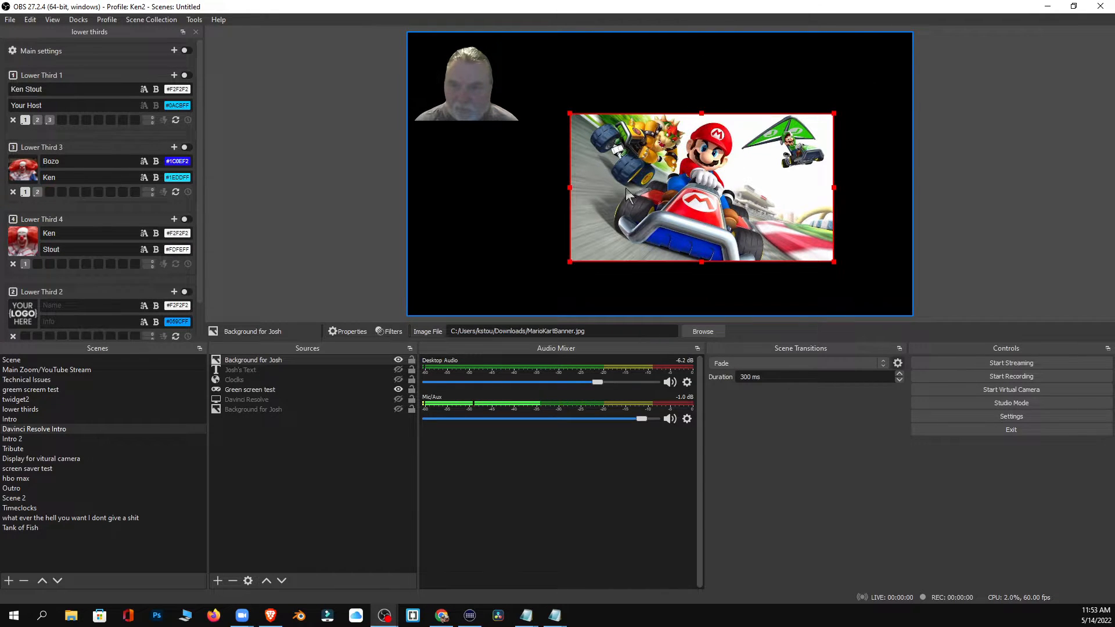
# Fit the newly added background image to the screen and place it last in the source order, behind the webcam capture.
pyautogui.rightClick(695, 198)
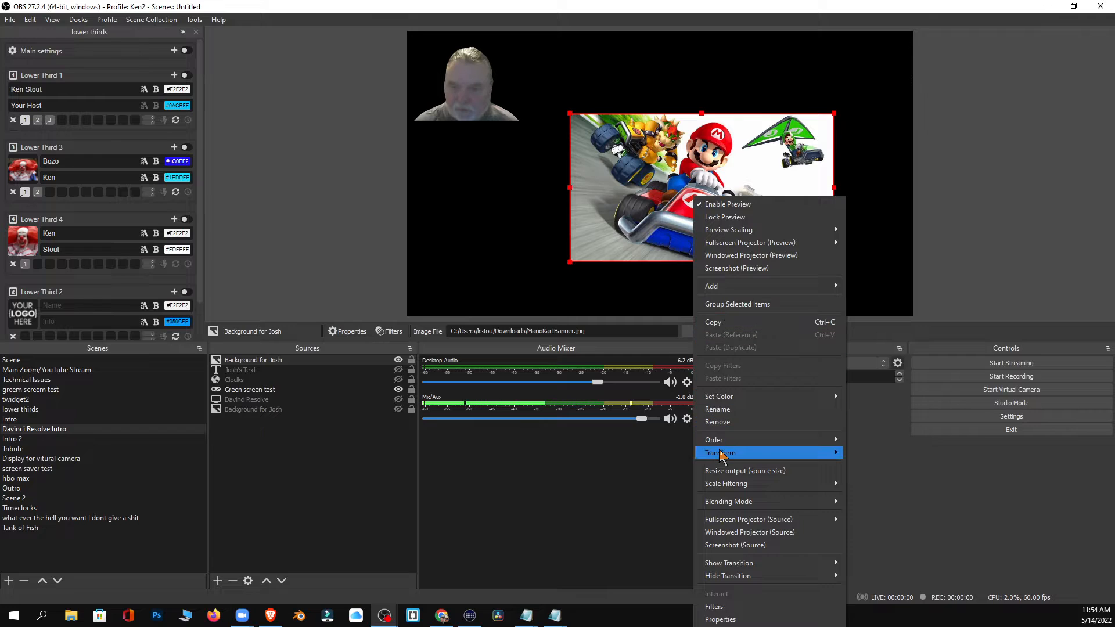
pyautogui.moveTo(720, 455)
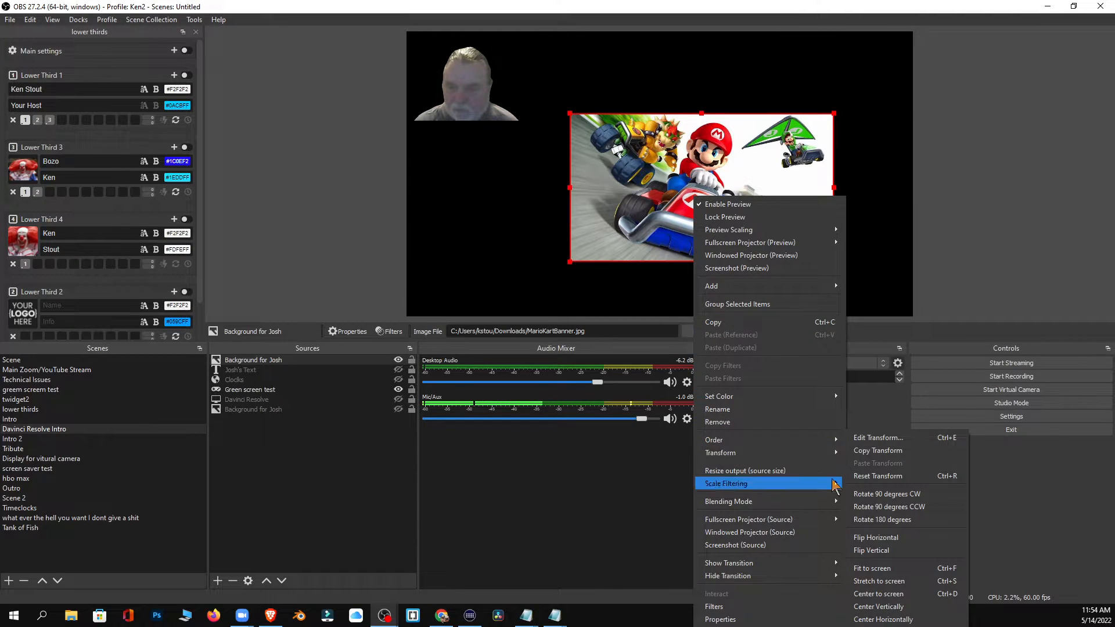
pyautogui.click(865, 569)
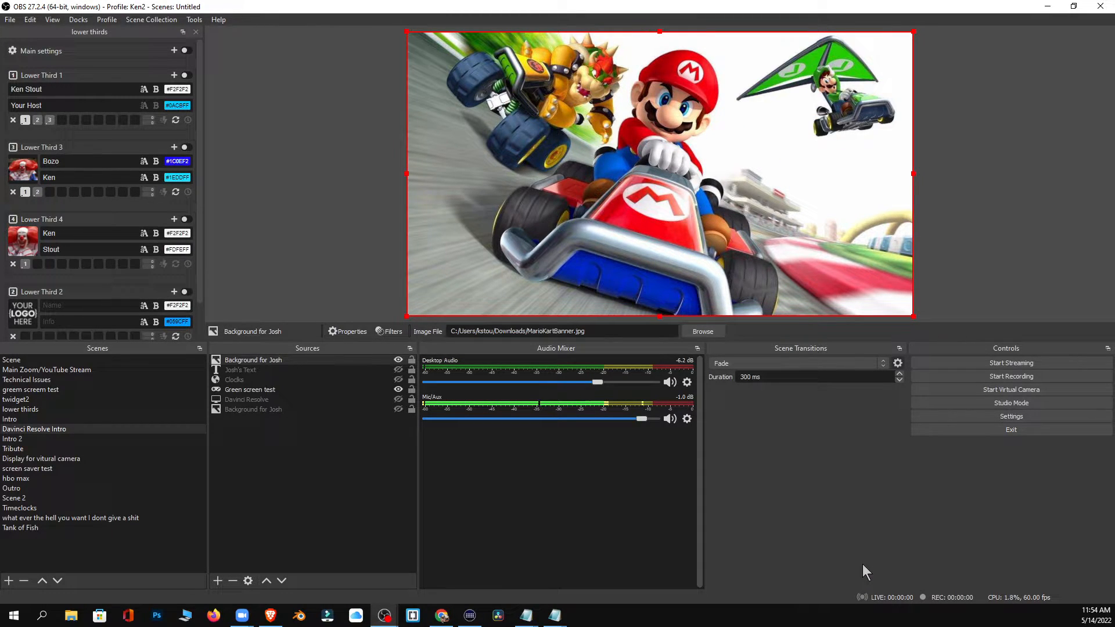
pyautogui.moveTo(599, 188)
pyautogui.mouseDown()
pyautogui.moveTo(746, 187)
pyautogui.moveTo(599, 189)
pyautogui.mouseUp()
pyautogui.moveTo(259, 361); pyautogui.dragTo(256, 419)
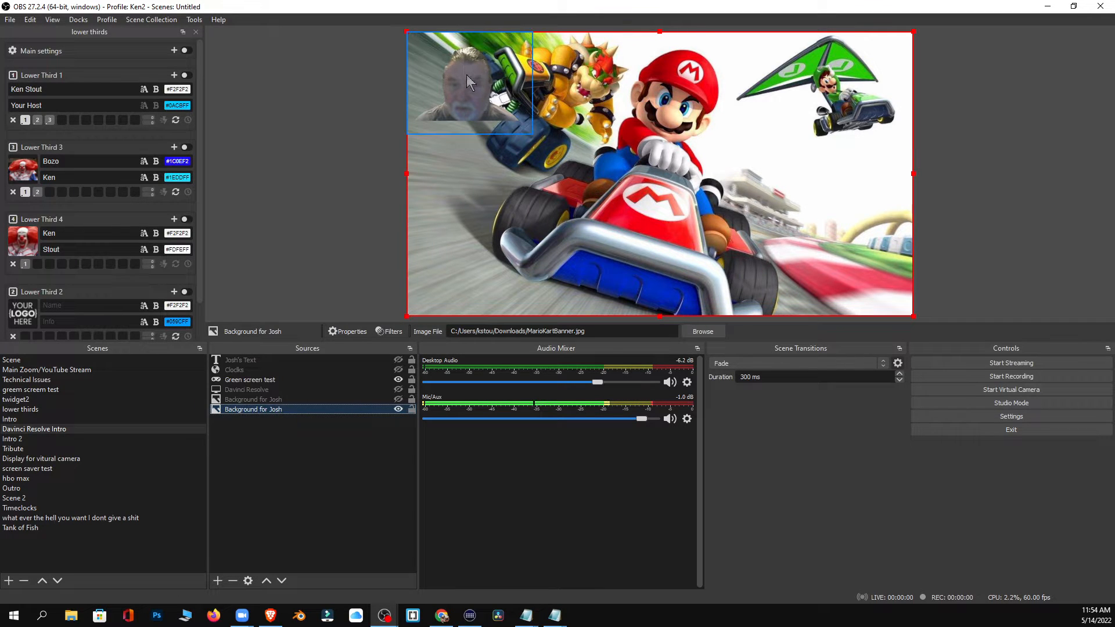
# Move the Green screen test capture to the lower-left corner of the canvas over the background and deselect it.
pyautogui.moveTo(466, 75)
pyautogui.mouseDown()
pyautogui.moveTo(465, 204)
pyautogui.moveTo(459, 77)
pyautogui.mouseUp()
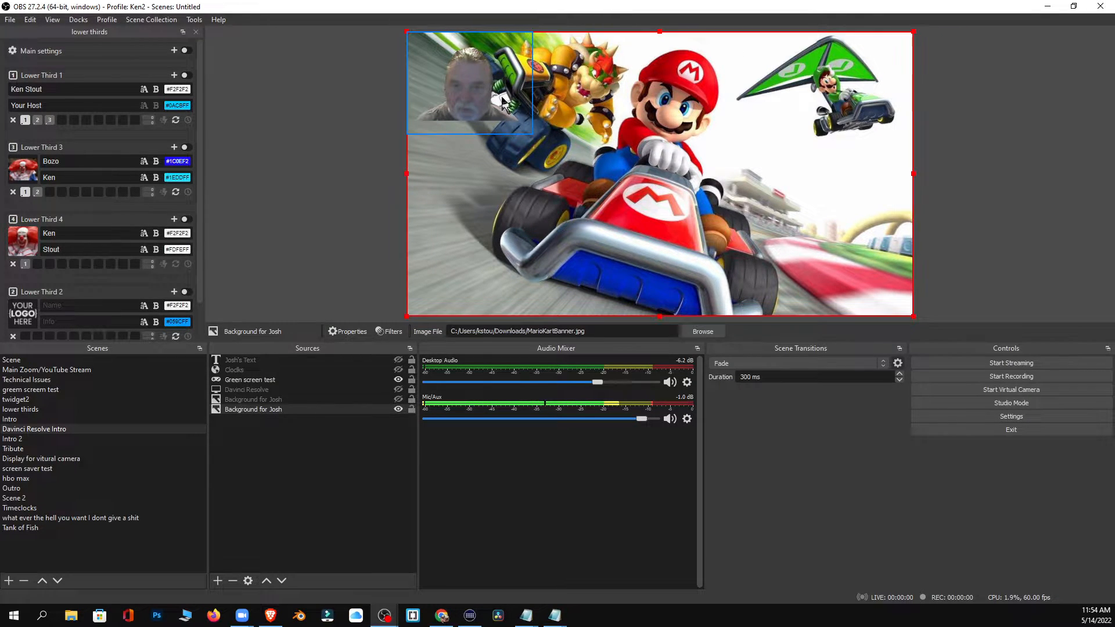
pyautogui.click(472, 89)
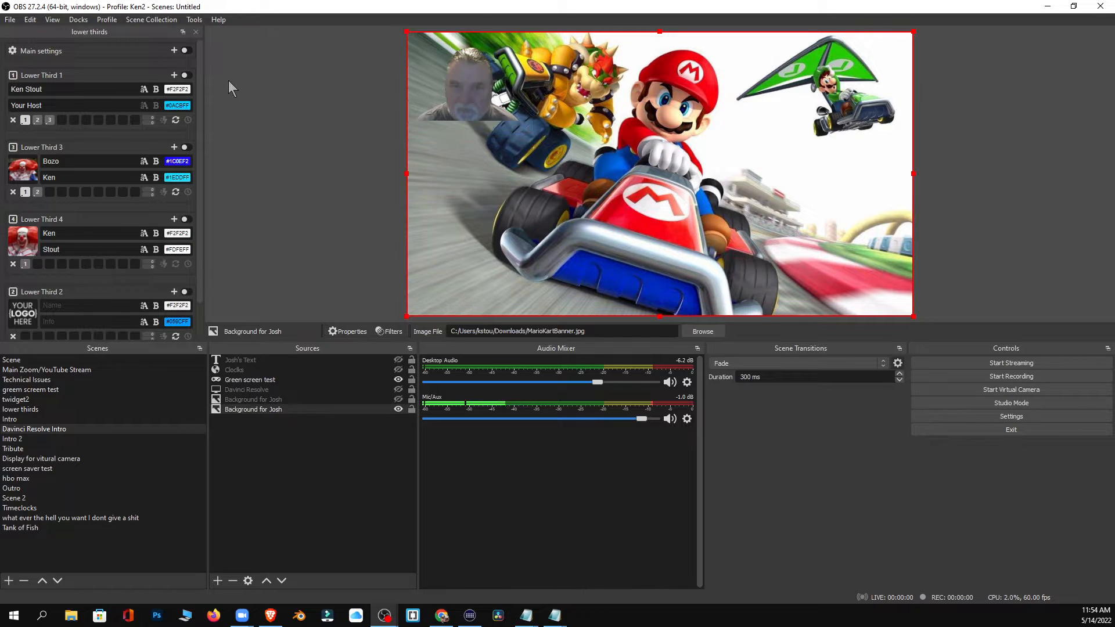
pyautogui.moveTo(457, 82); pyautogui.dragTo(451, 264)
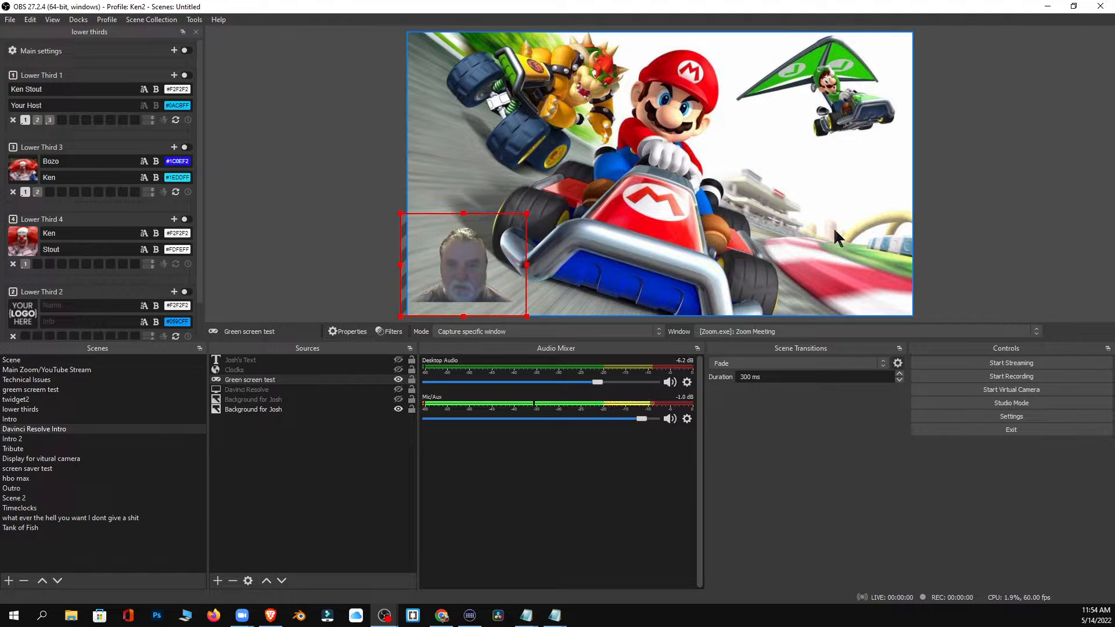
pyautogui.click(1042, 194)
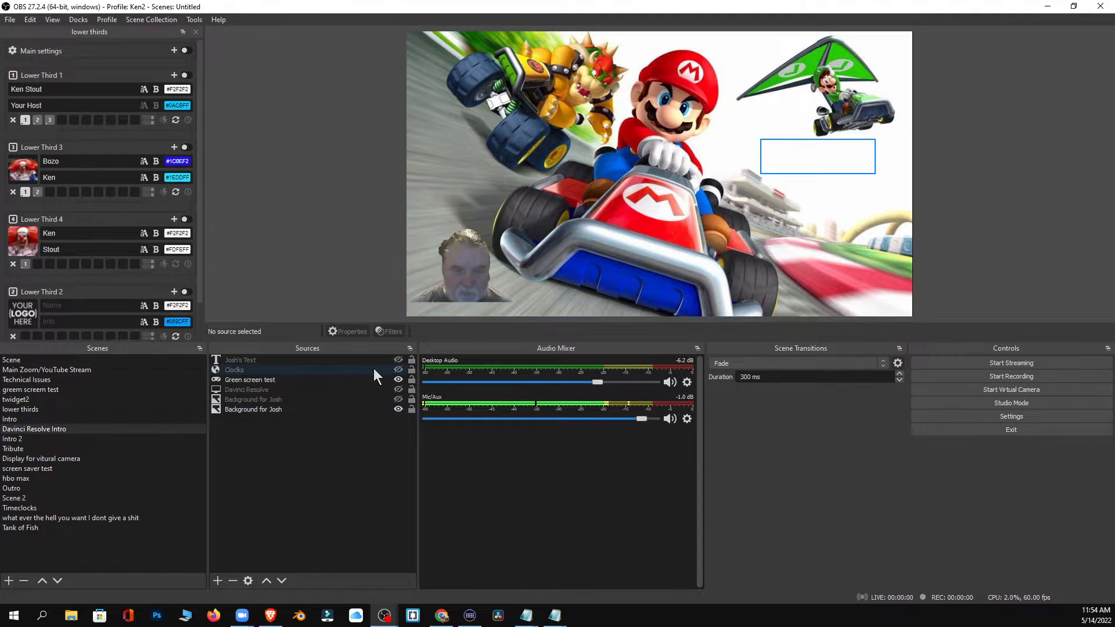
# Briefly show the existing Clocks source on the canvas and hide it again.
pyautogui.click(398, 369)
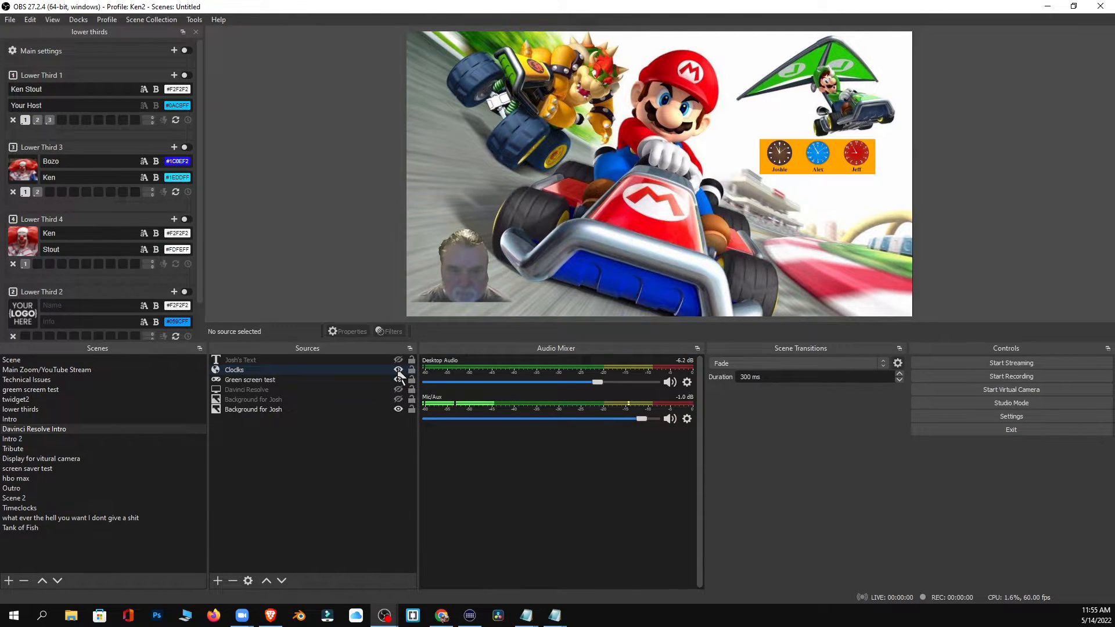
pyautogui.click(399, 370)
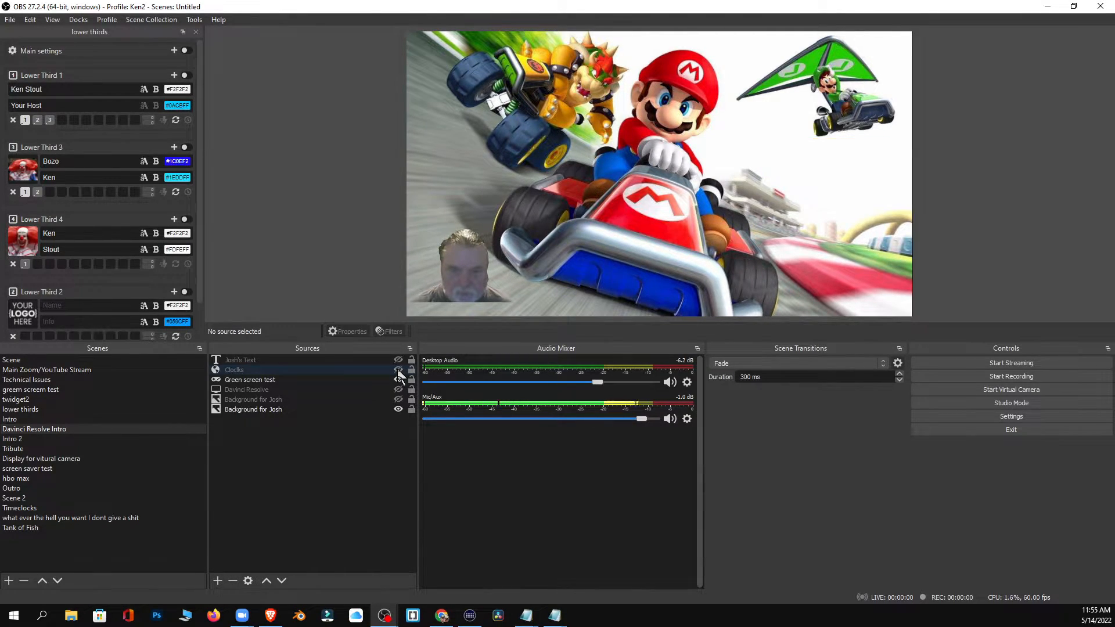
# Create a new browser source named Closck3.
pyautogui.click(217, 581)
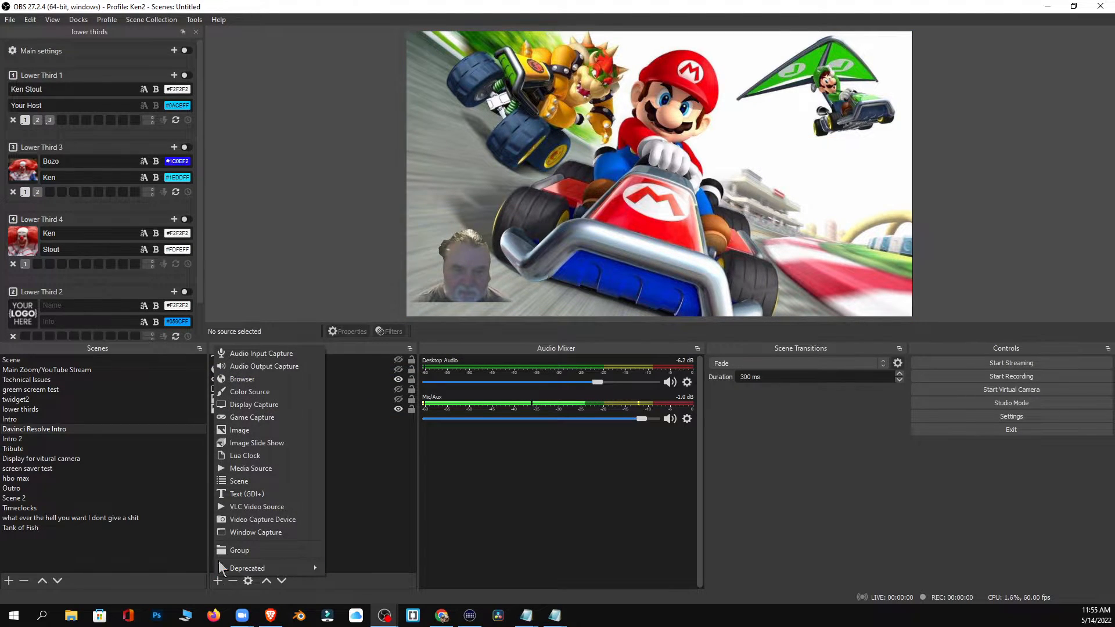
pyautogui.click(233, 381)
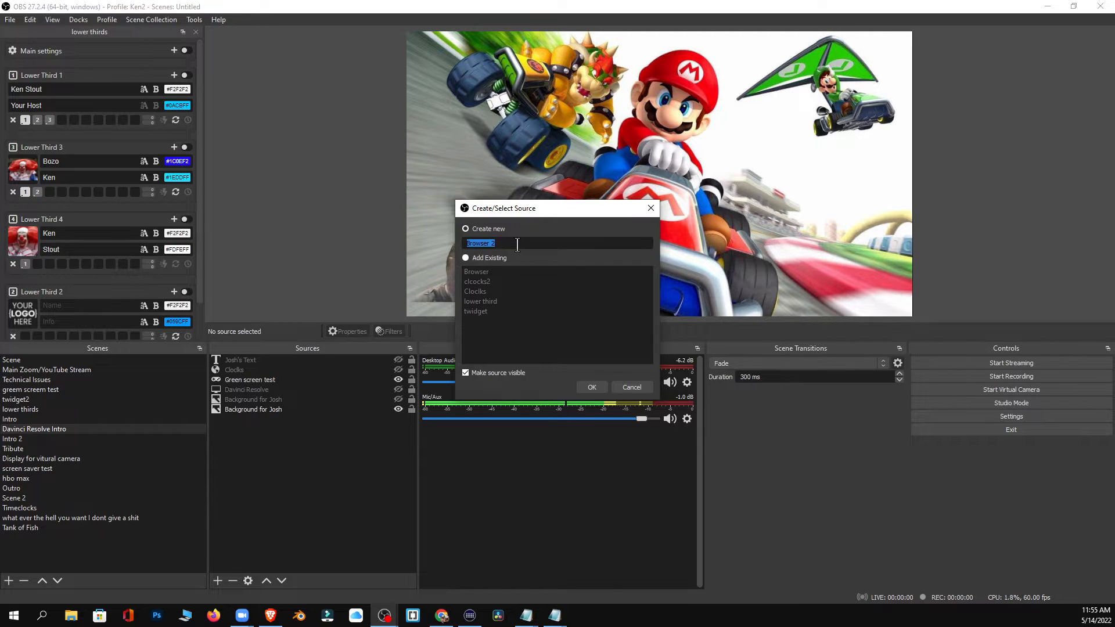
pyautogui.write('Closck3')
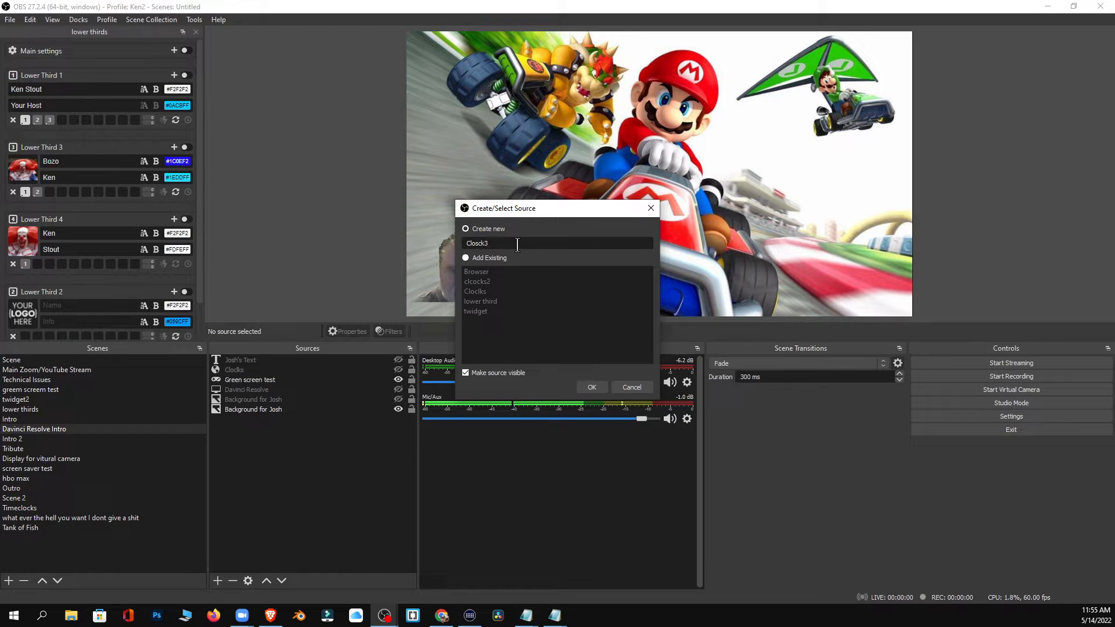
pyautogui.click(590, 387)
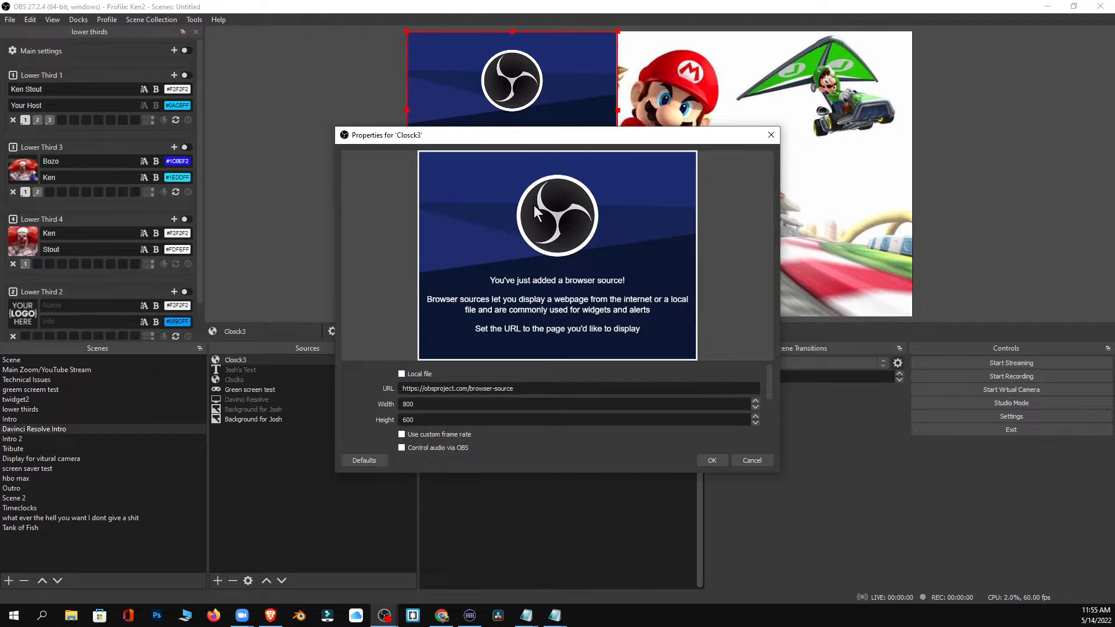
# Find Joshuasclocks3.html in the Downloads folder in File Explorer, preview it in Chrome, and return to the folder.
pyautogui.click(442, 618)
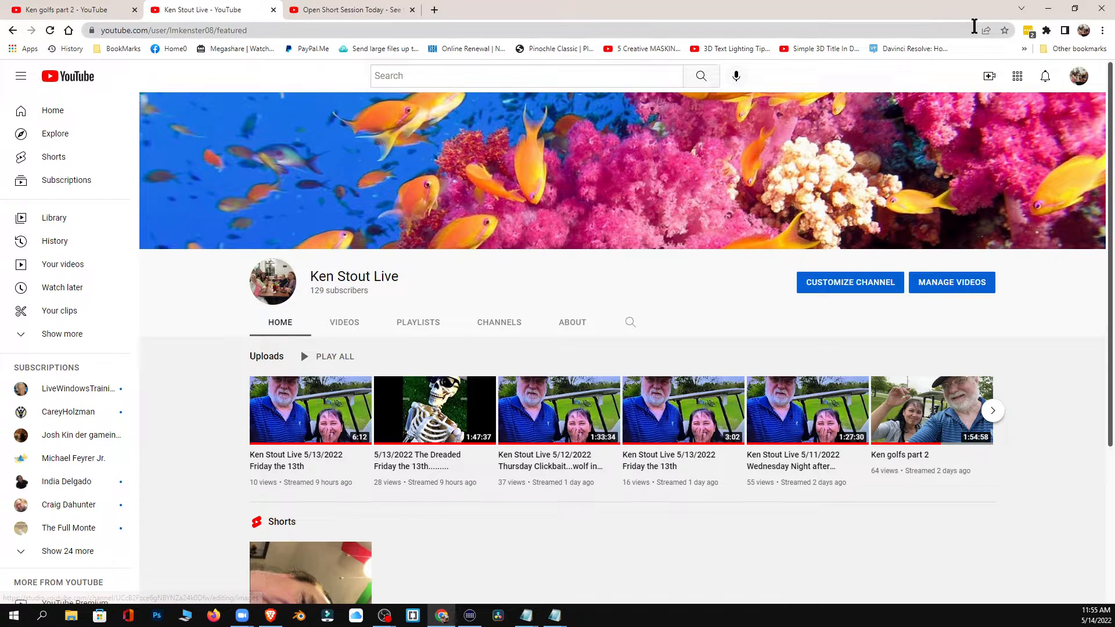
pyautogui.click(1048, 9)
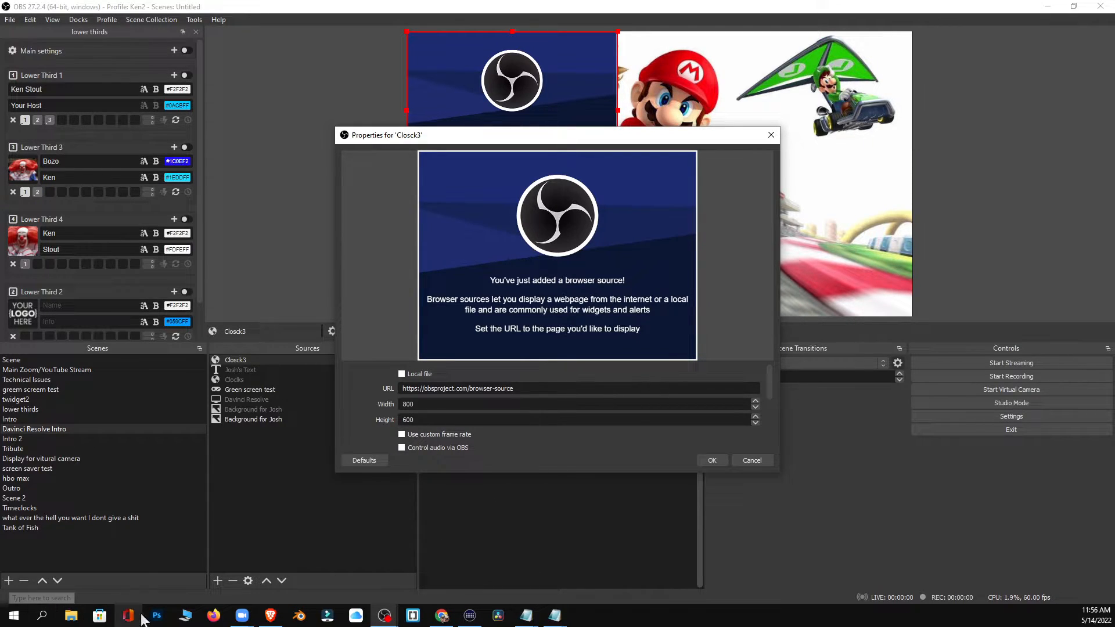
pyautogui.click(181, 619)
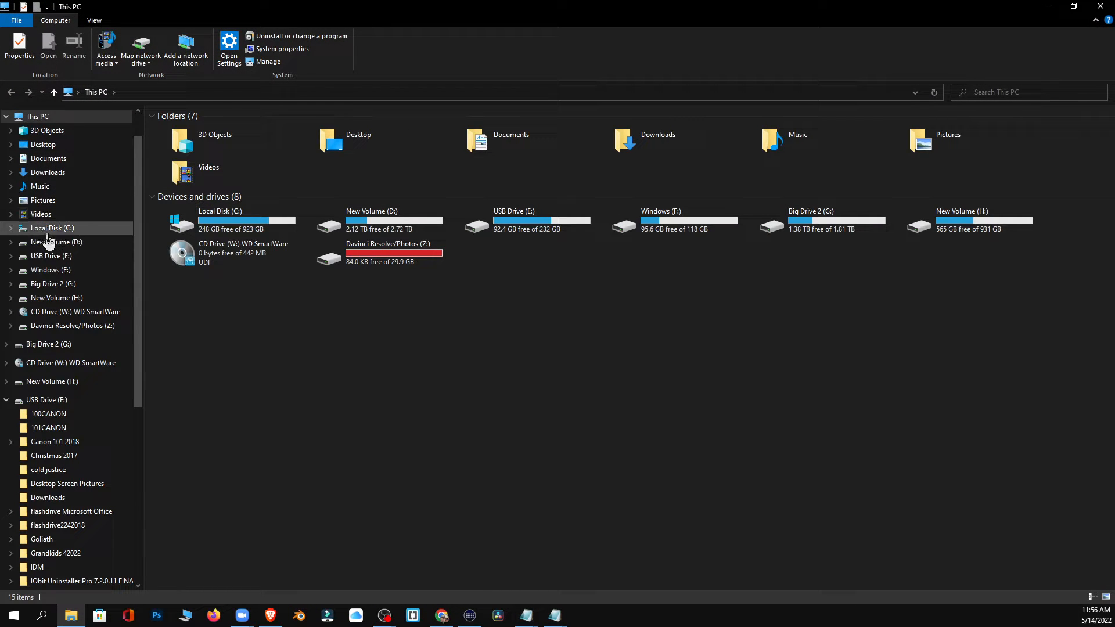
pyautogui.click(48, 174)
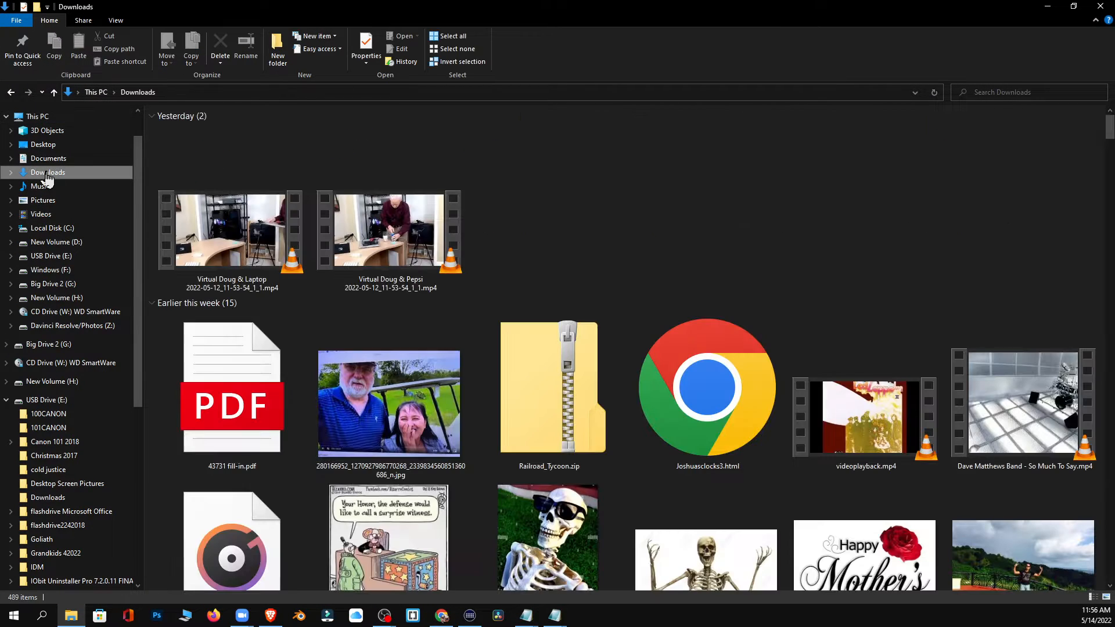
pyautogui.doubleClick(693, 403)
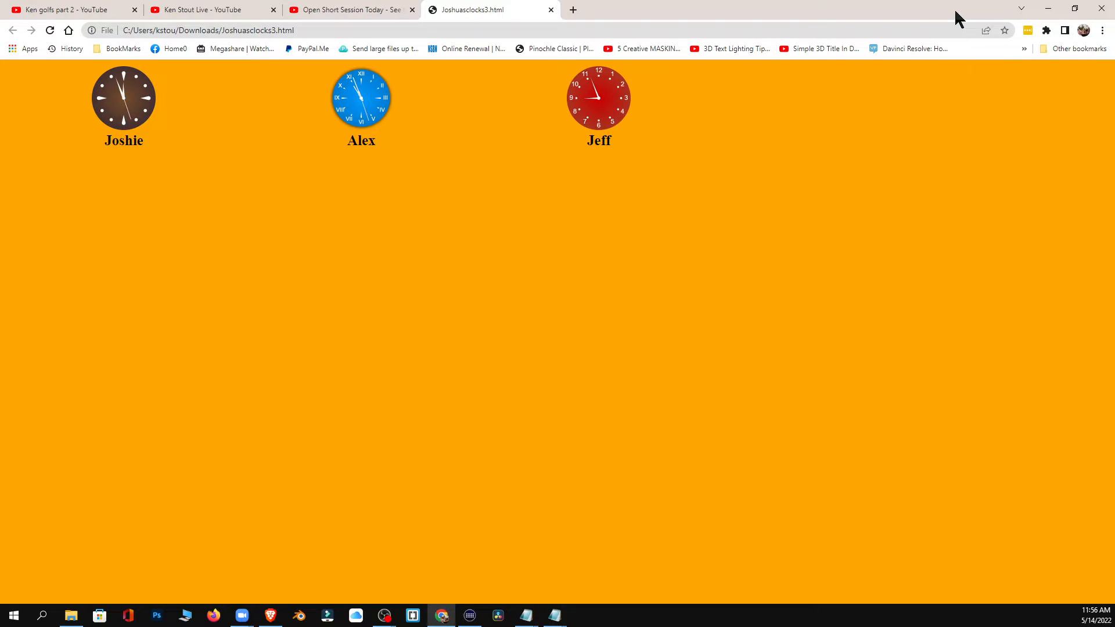
pyautogui.moveTo(955, 12); pyautogui.dragTo(0, 12)
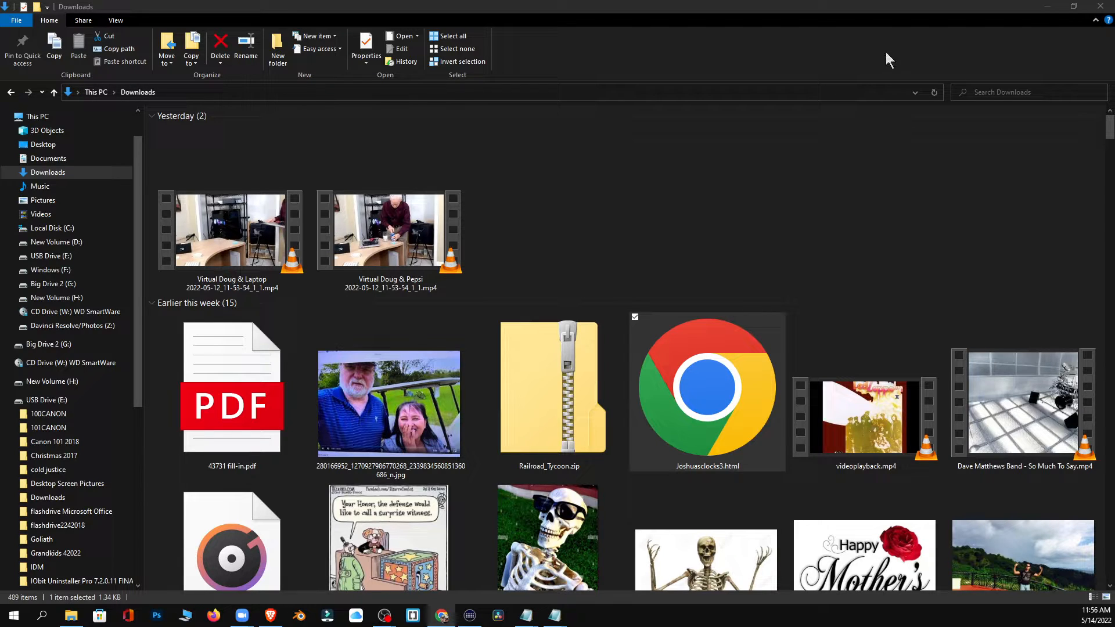
# Close File Explorer and set the Closck3 browser source's URL to the local file path of Joshuasclocks3.html in Downloads.
pyautogui.click(1100, 5)
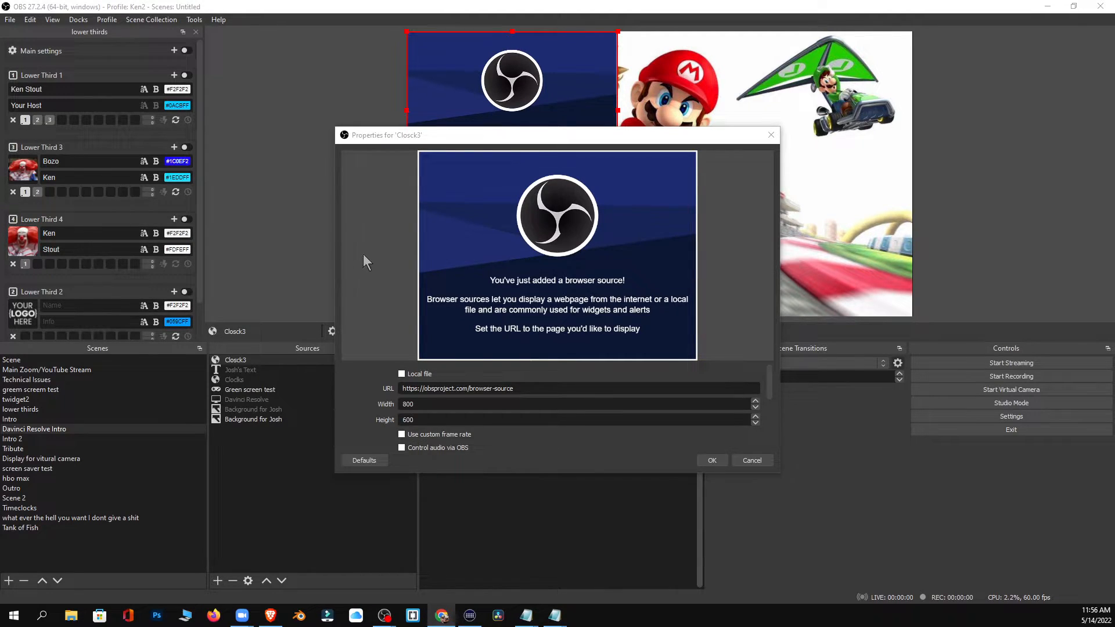
pyautogui.click(522, 388)
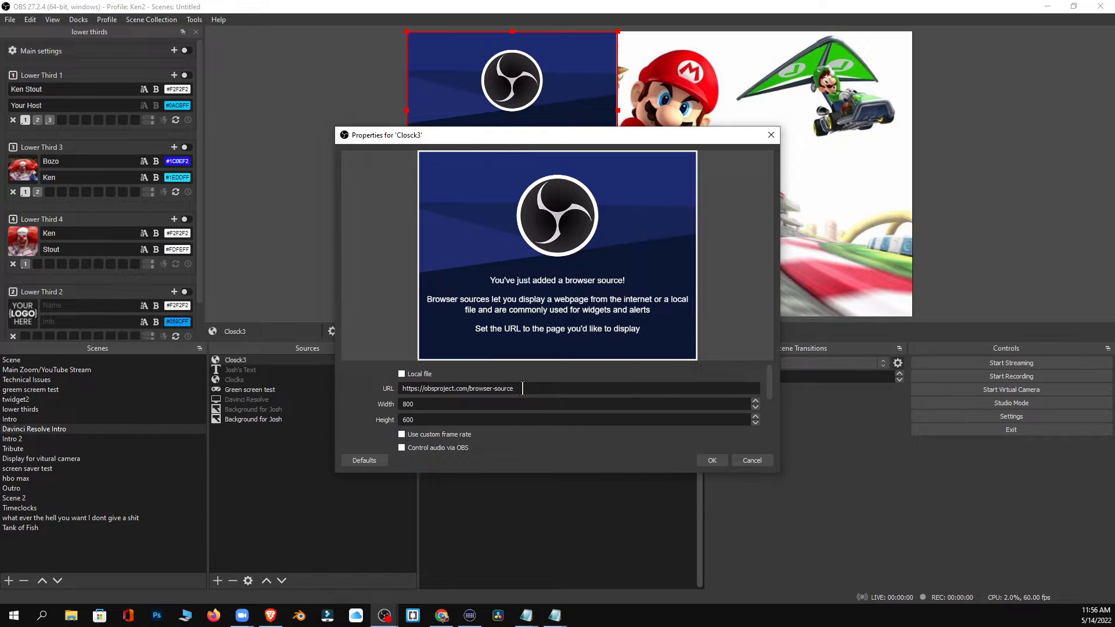
pyautogui.moveTo(522, 388); pyautogui.dragTo(402, 392)
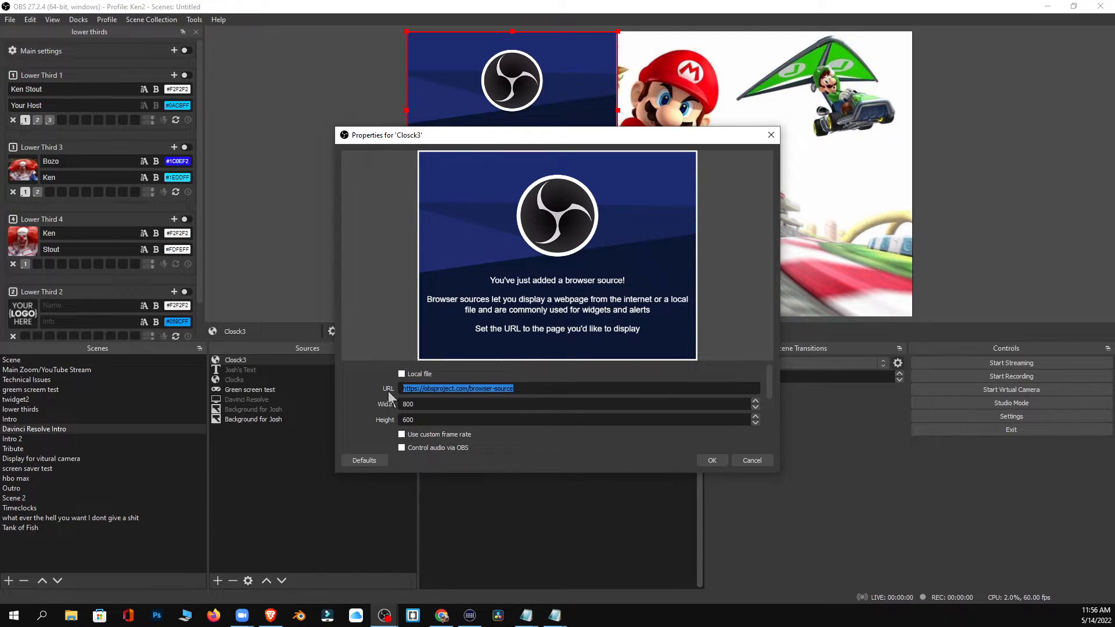
pyautogui.press('BackSpace')
pyautogui.write('file:///C:/Users/kstou/Downloads/Joshuasclocks3.html')
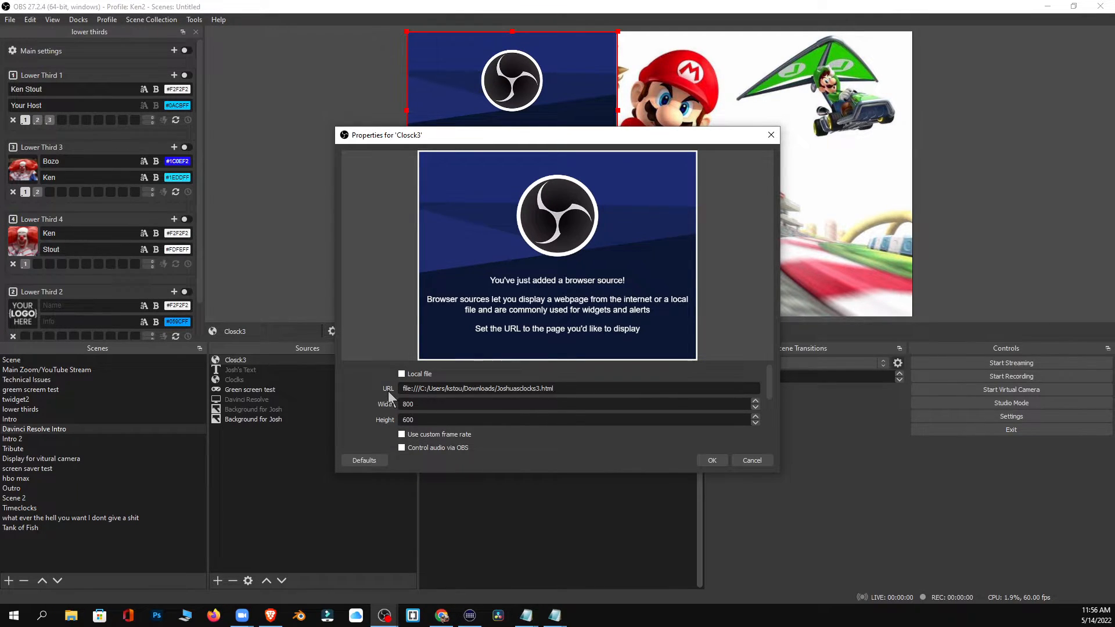
pyautogui.click(712, 460)
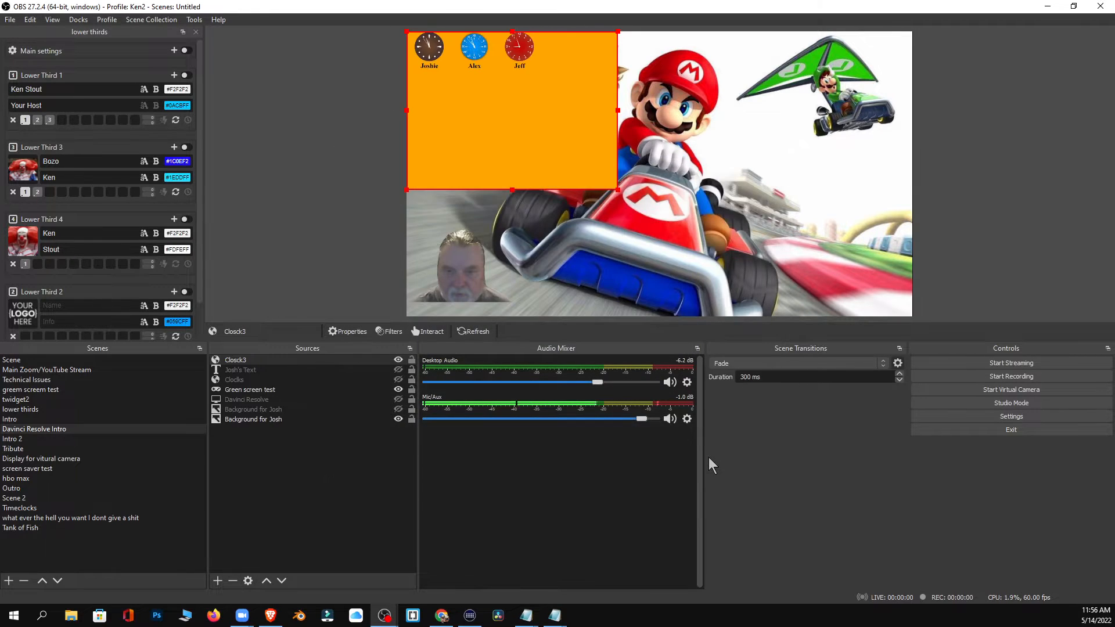
# Crop the Closck3 source to the row of three clocks and place it just below Luigi's kart, then deselect it.
pyautogui.moveTo(553, 111); pyautogui.dragTo(782, 221)
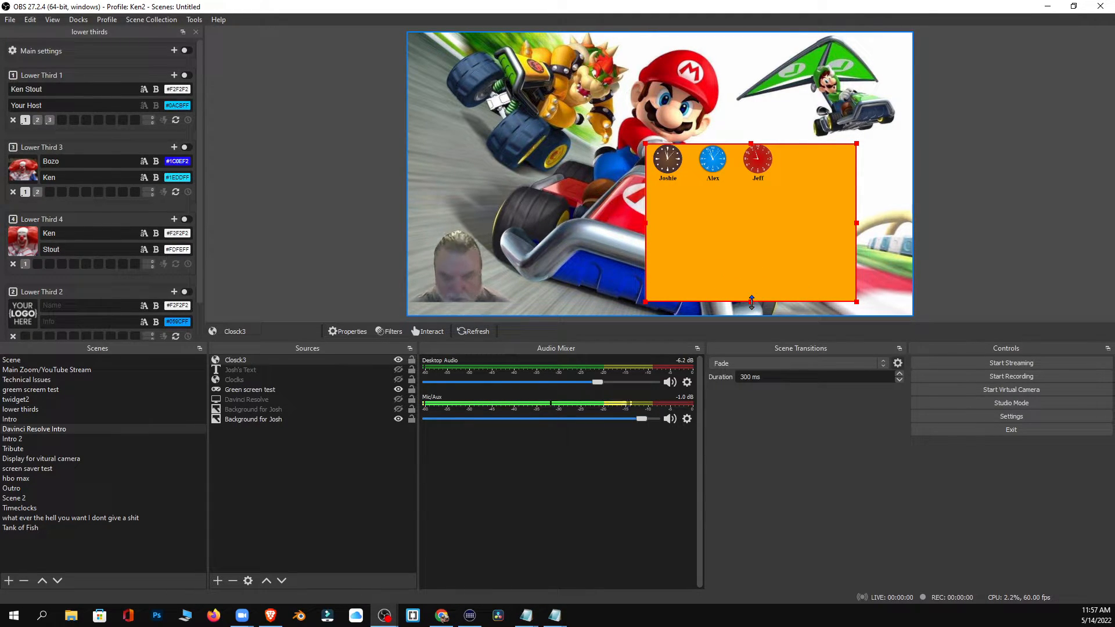
pyautogui.moveTo(751, 302); pyautogui.dragTo(742, 187)
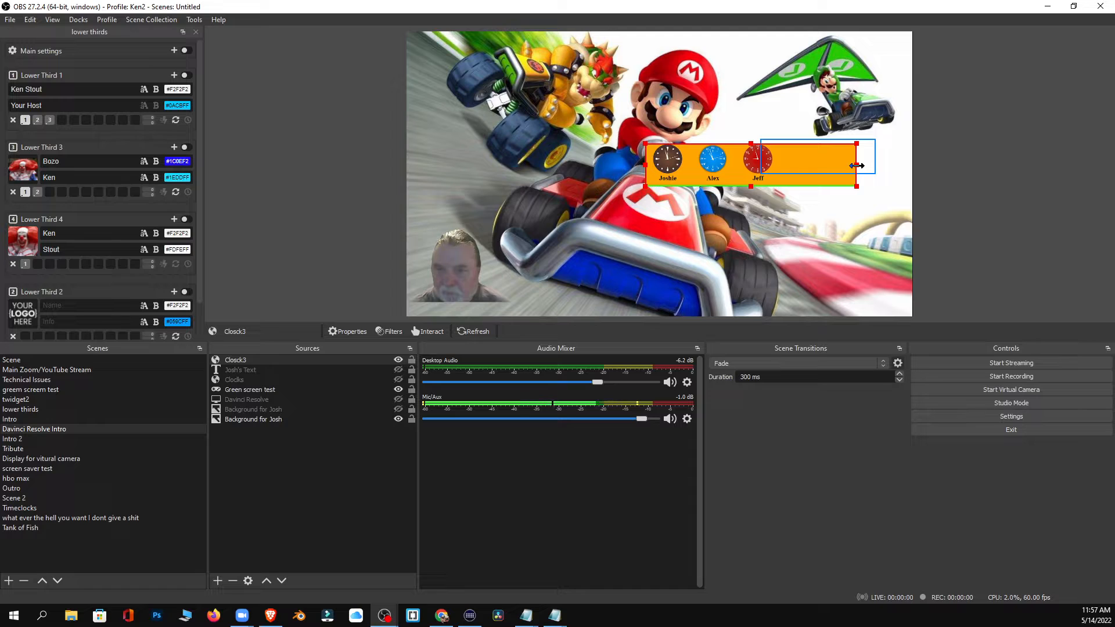
pyautogui.moveTo(857, 165); pyautogui.dragTo(779, 169)
pyautogui.moveTo(709, 166); pyautogui.dragTo(826, 160)
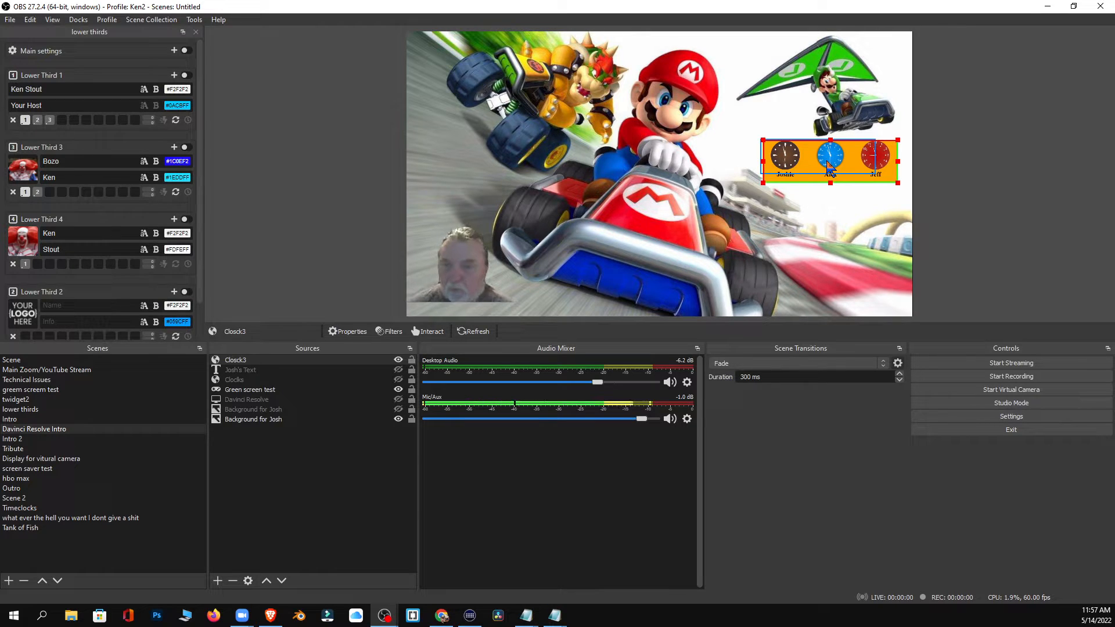
pyautogui.click(1028, 191)
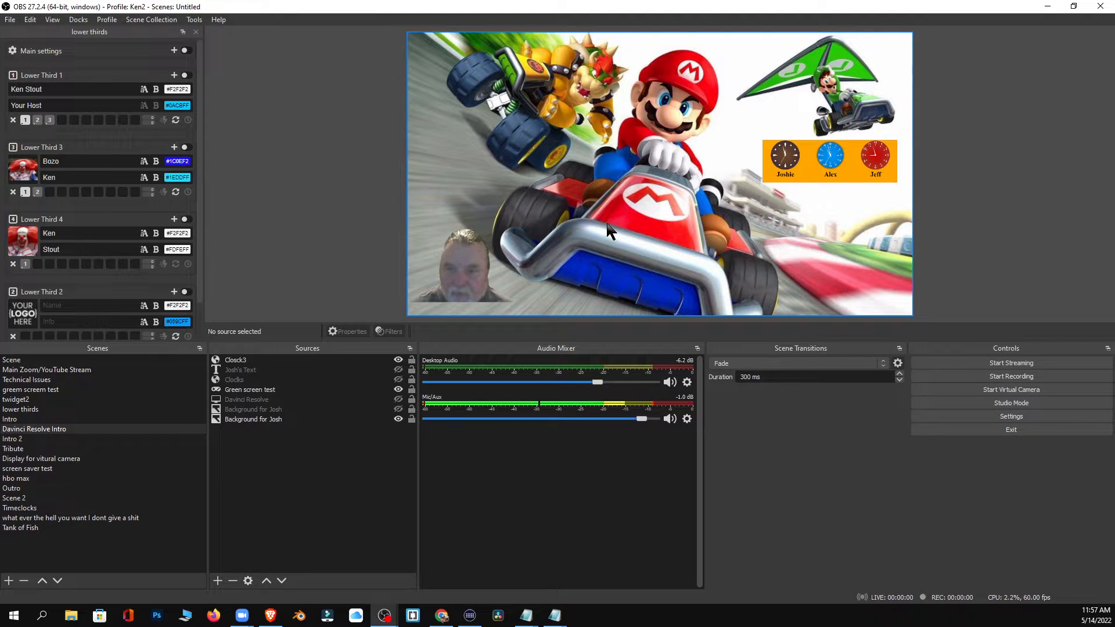
# Trim the lower edge of Closck3 slightly closer to the names under the clocks and deselect it.
pyautogui.click(828, 166)
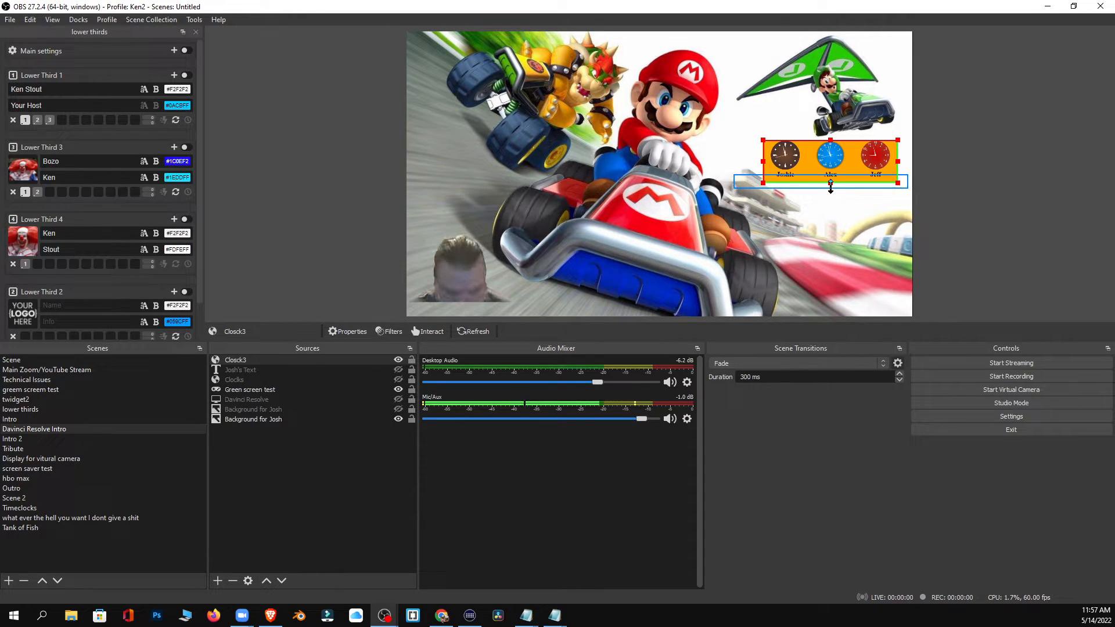
pyautogui.moveTo(830, 186); pyautogui.dragTo(831, 184)
pyautogui.click(951, 172)
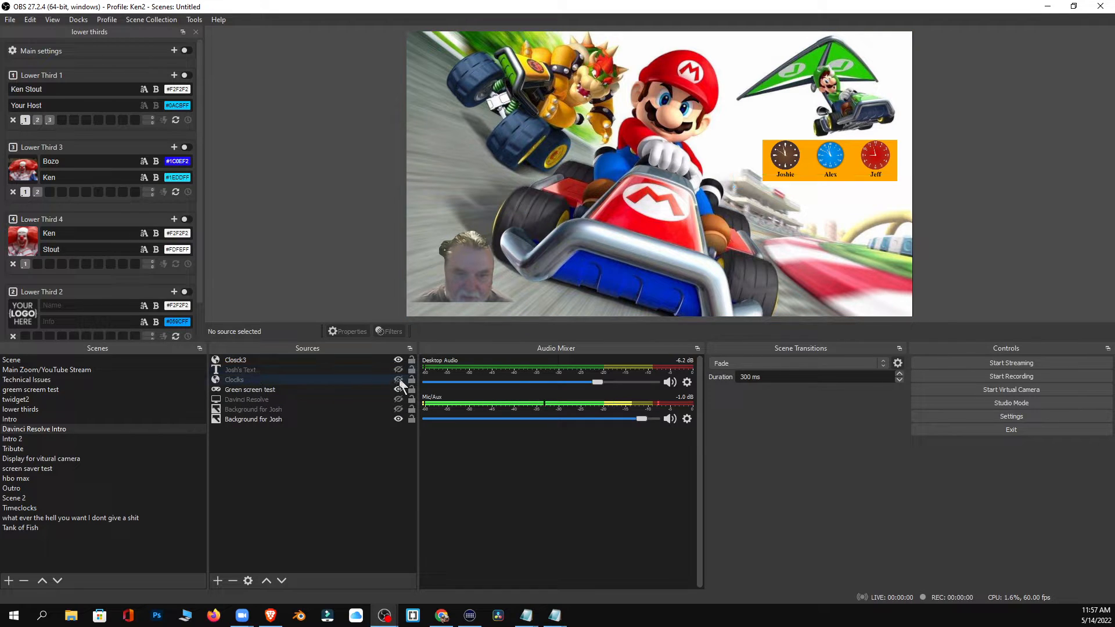
# Add the existing text source Josh's Text to the scene and move it down to the lower part of the canvas.
pyautogui.click(219, 580)
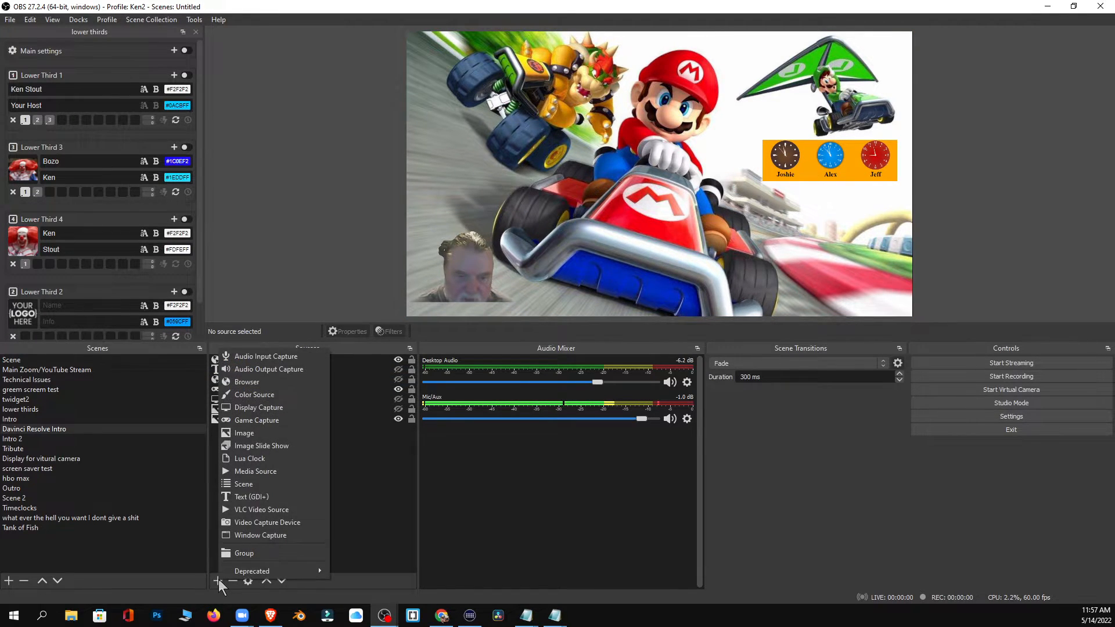
pyautogui.click(237, 496)
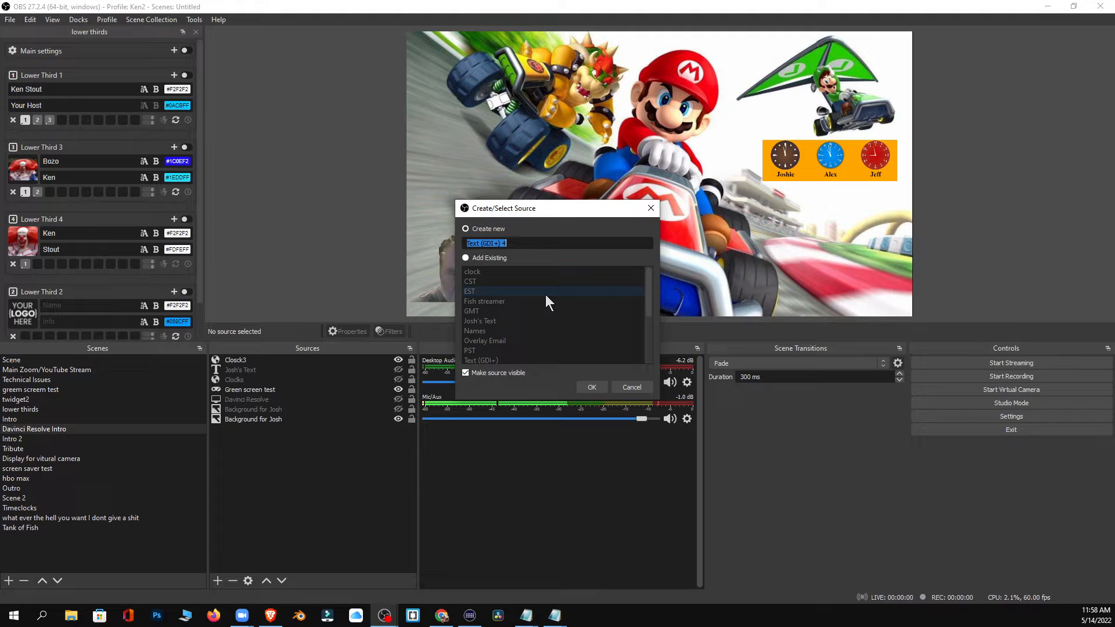
pyautogui.click(466, 258)
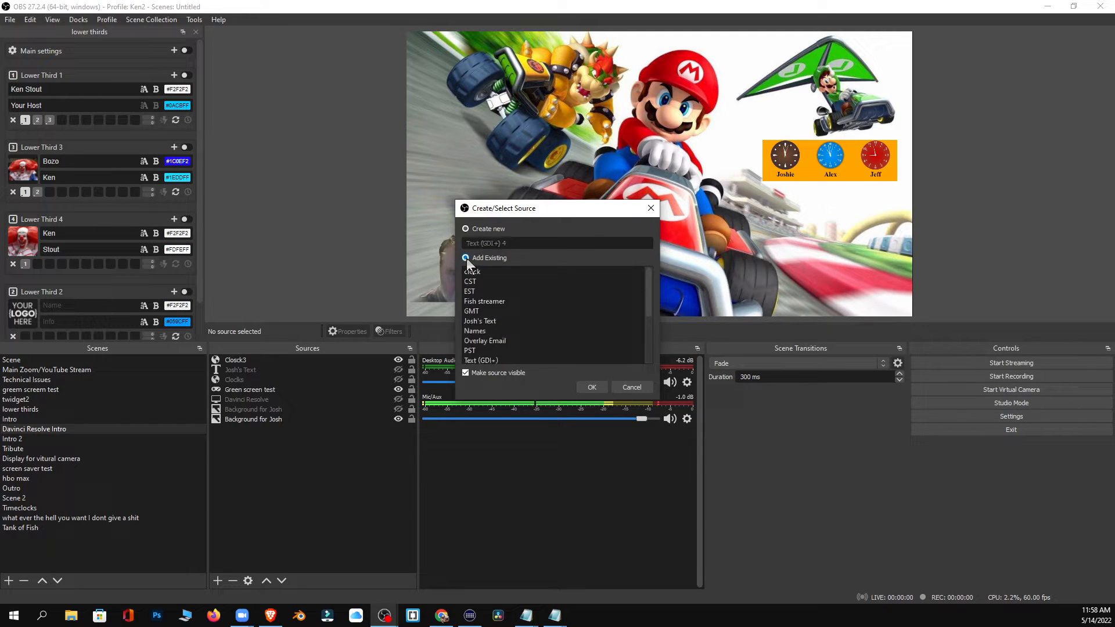
pyautogui.click(477, 321)
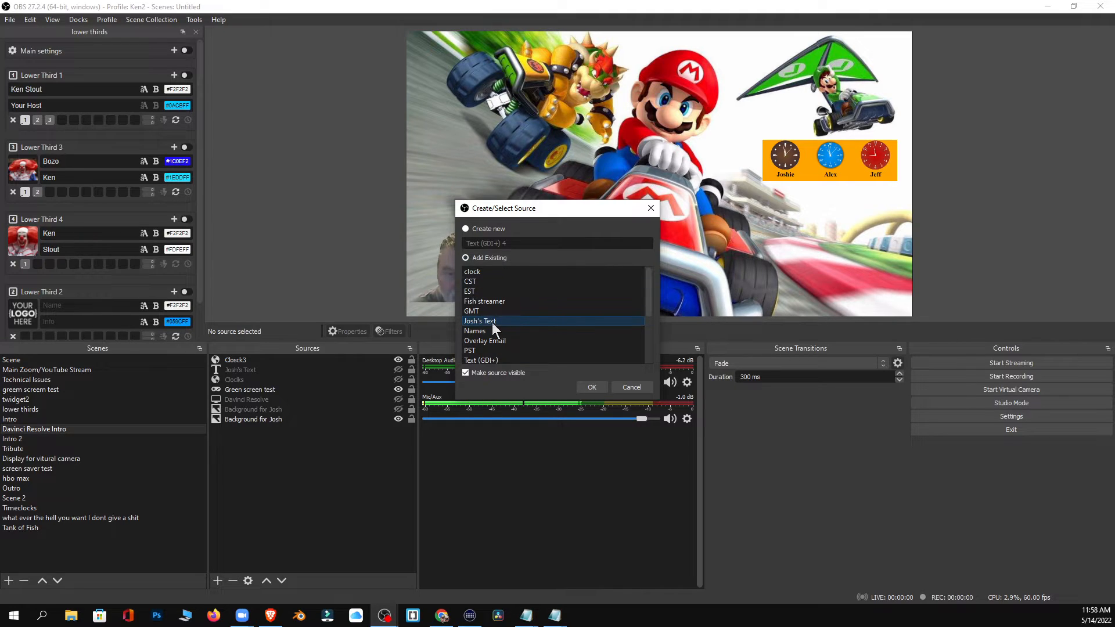
pyautogui.click(589, 386)
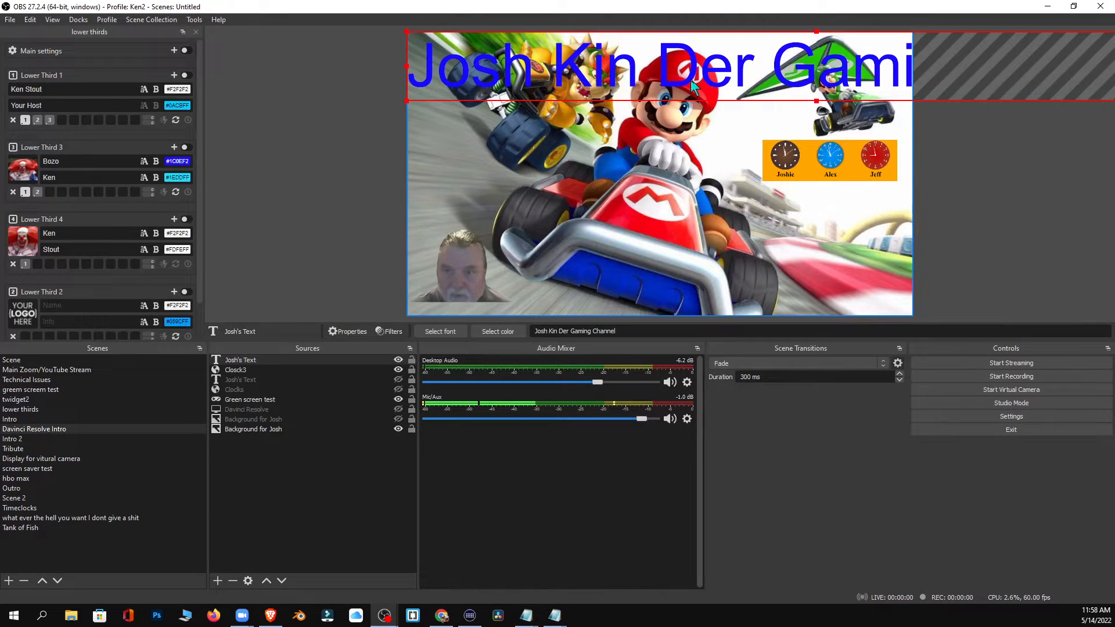
pyautogui.moveTo(701, 75); pyautogui.dragTo(700, 269)
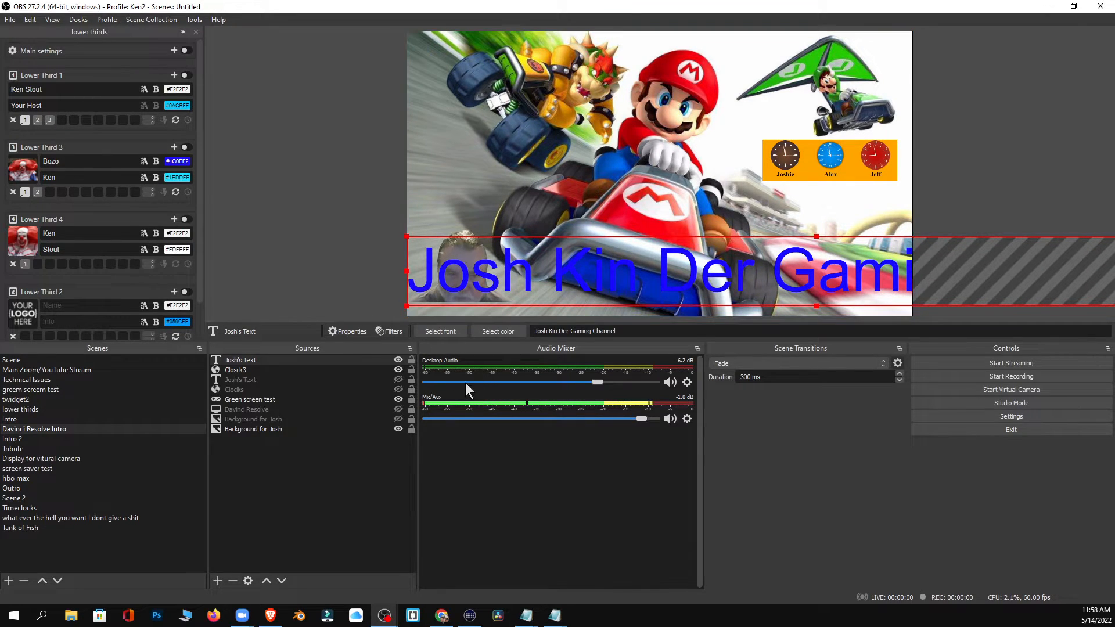
# Show the original Clocks source and the original small Josh's Text, and hide Closck3.
pyautogui.click(398, 389)
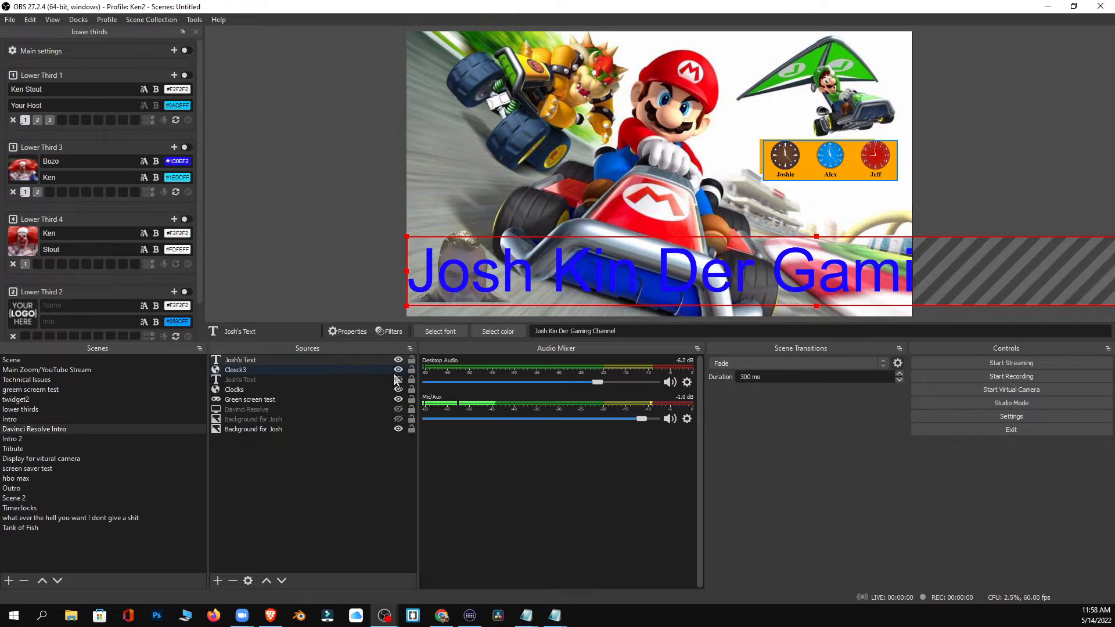
pyautogui.click(397, 369)
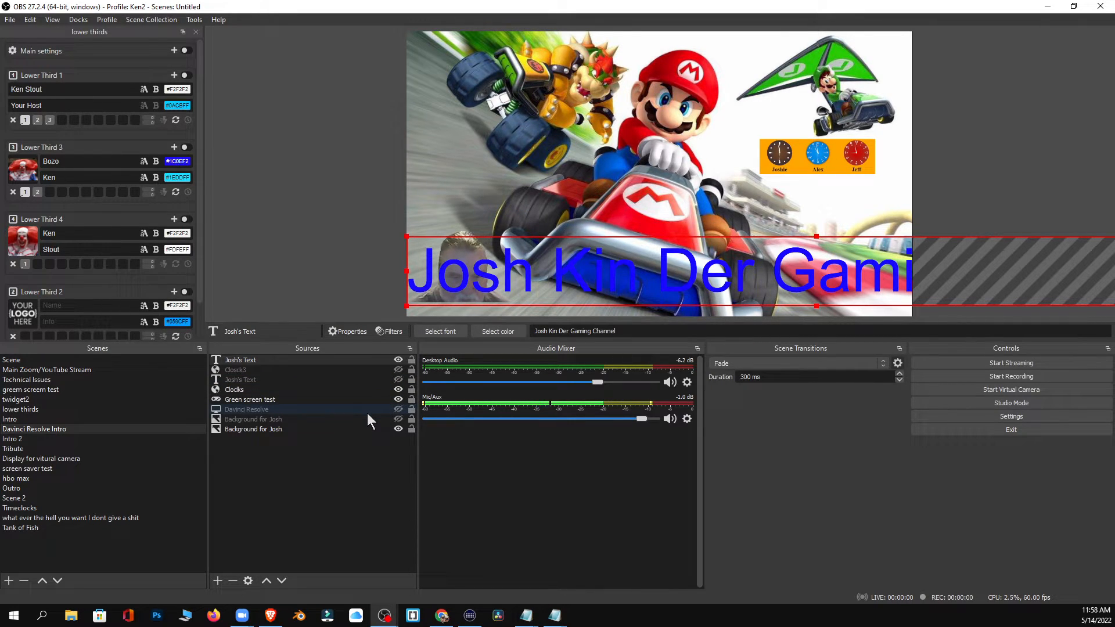
pyautogui.click(398, 379)
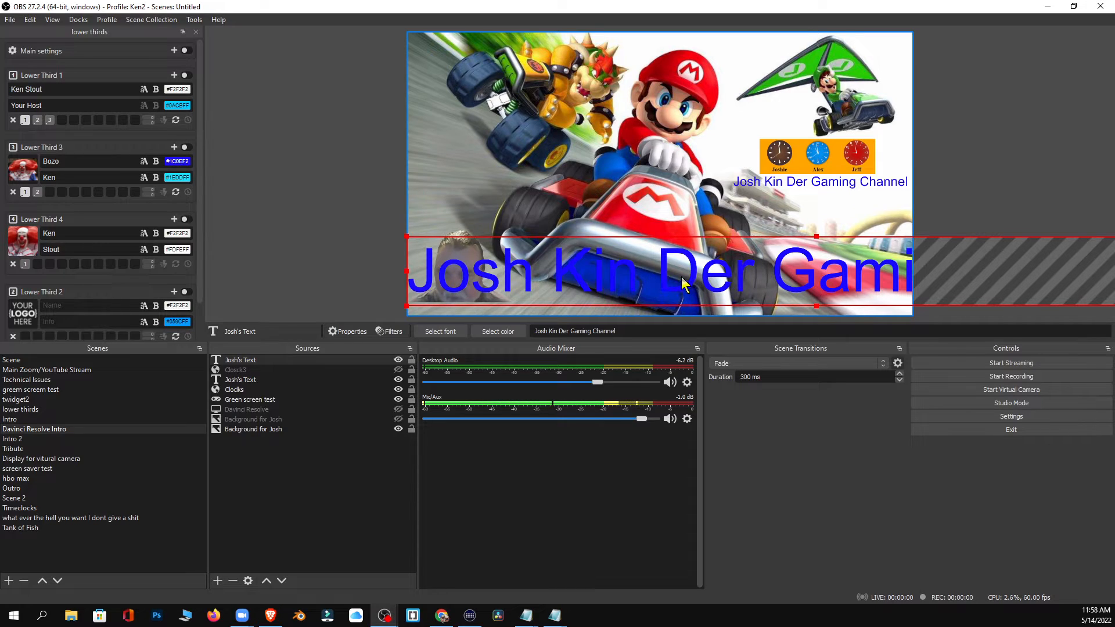
# Shift the Clocks source slightly to the right above the small channel title and deselect it.
pyautogui.click(821, 169)
pyautogui.moveTo(821, 169); pyautogui.dragTo(824, 164)
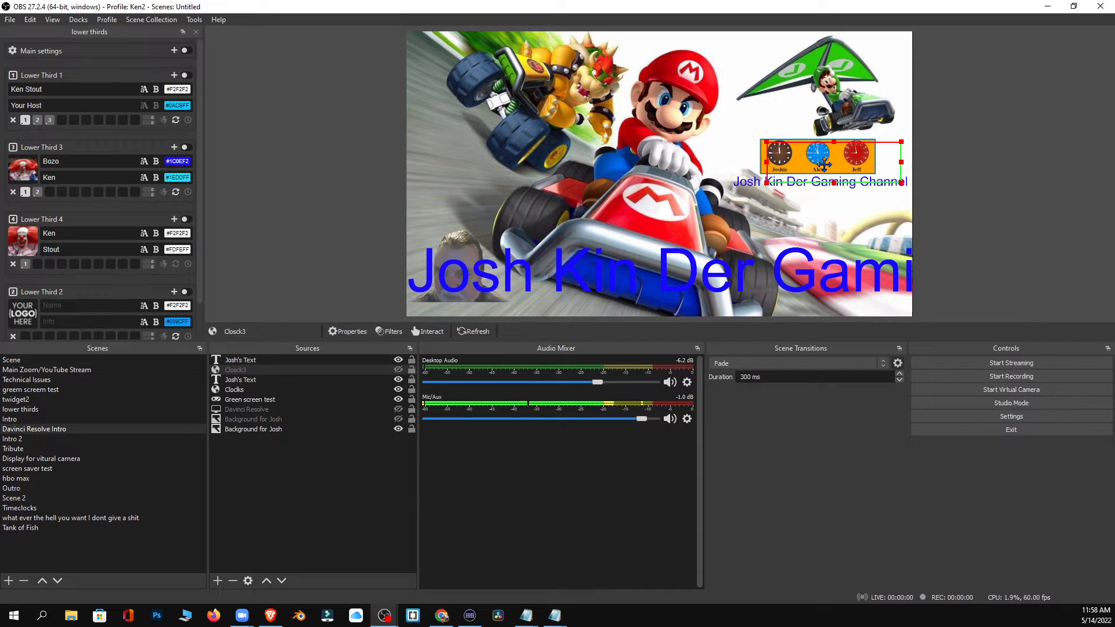
pyautogui.click(824, 164)
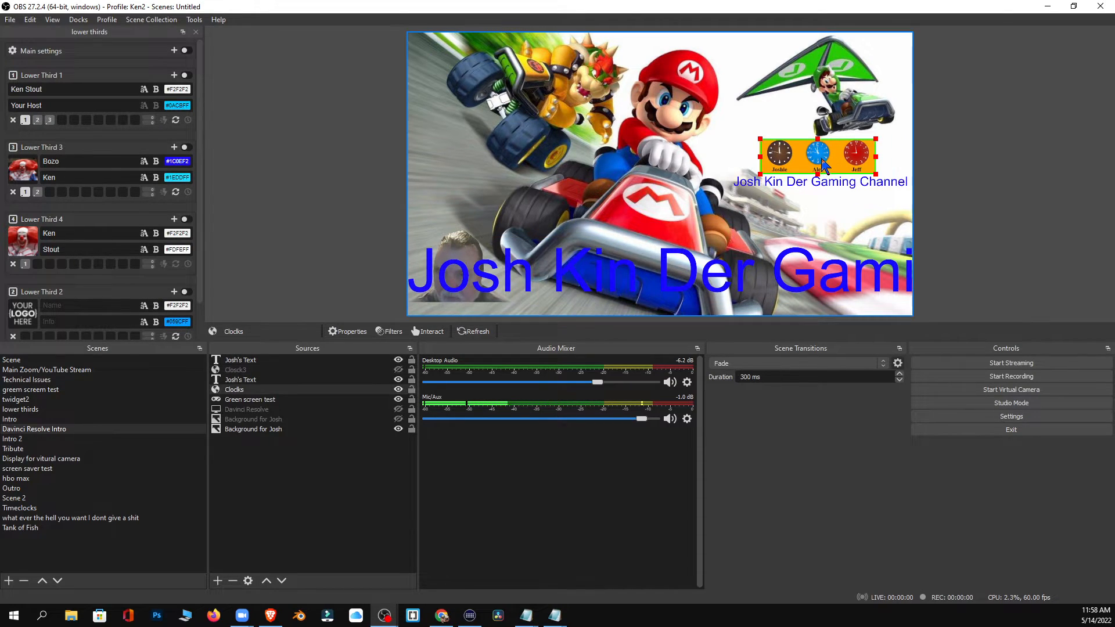
pyautogui.moveTo(824, 166); pyautogui.dragTo(829, 165)
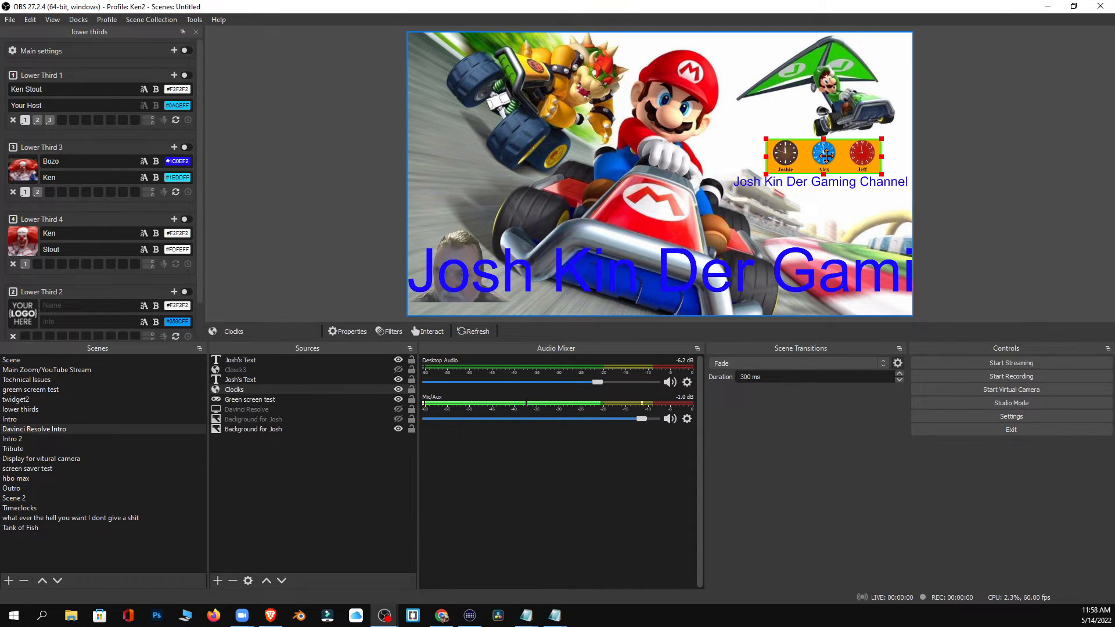
pyautogui.click(999, 181)
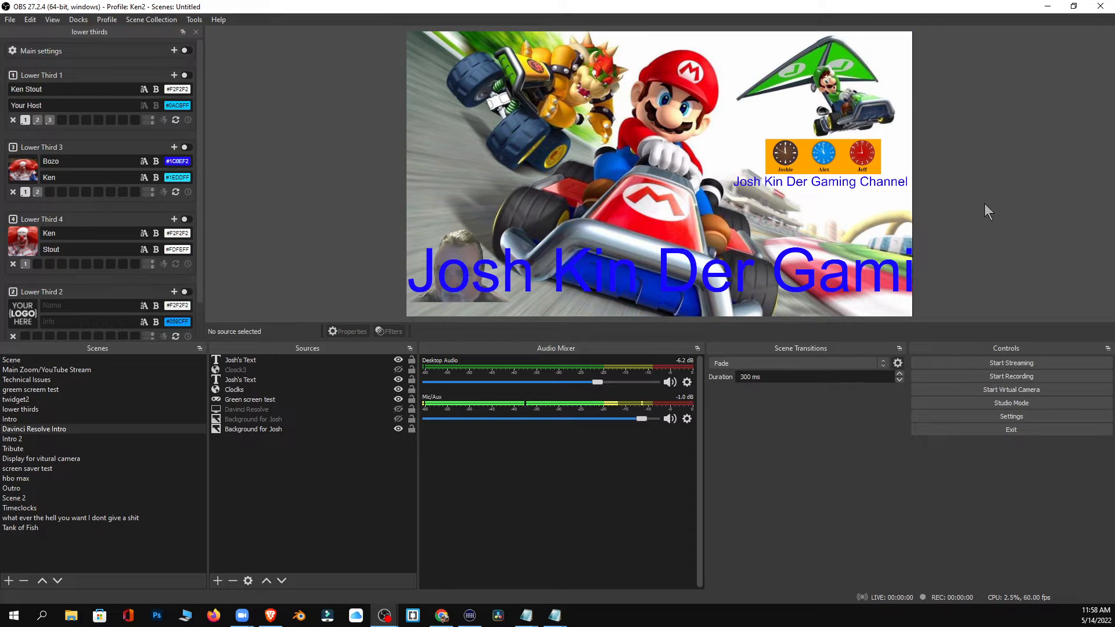
# Remove the oversized Josh's Text copy from the scene and keep the original small Josh's Text shown.
pyautogui.click(678, 271)
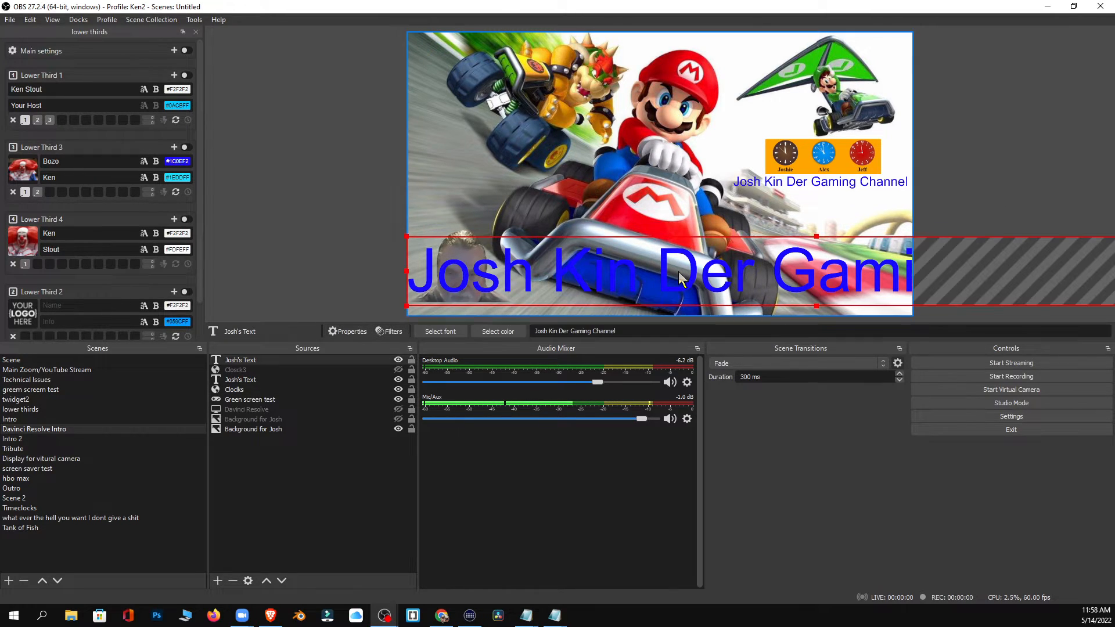
pyautogui.click(398, 379)
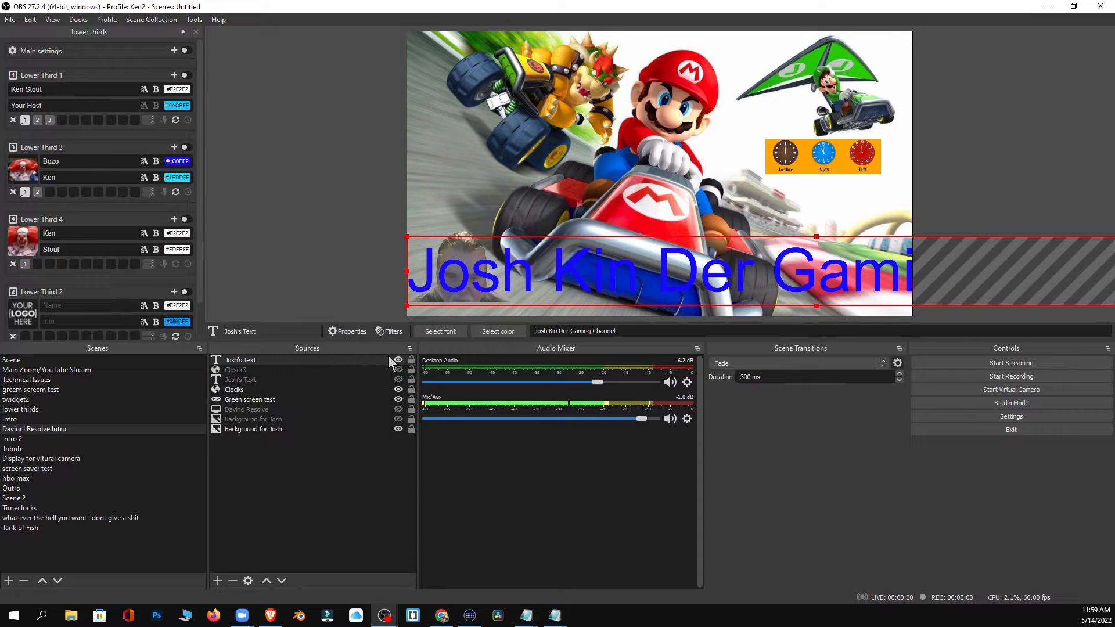
pyautogui.click(397, 361)
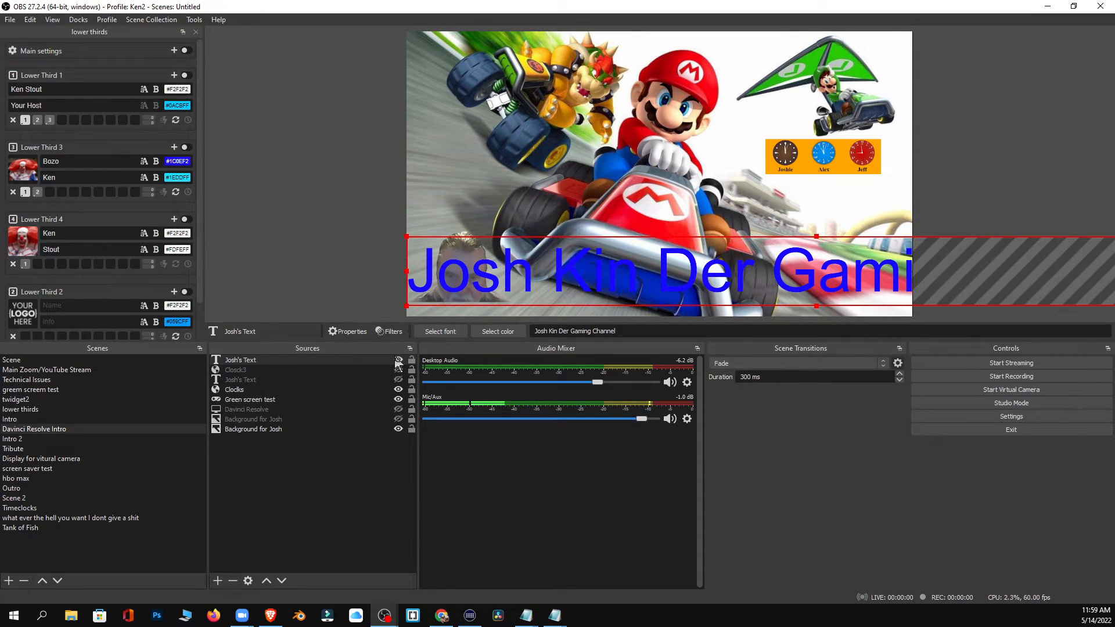
pyautogui.click(397, 360)
pyautogui.click(251, 358)
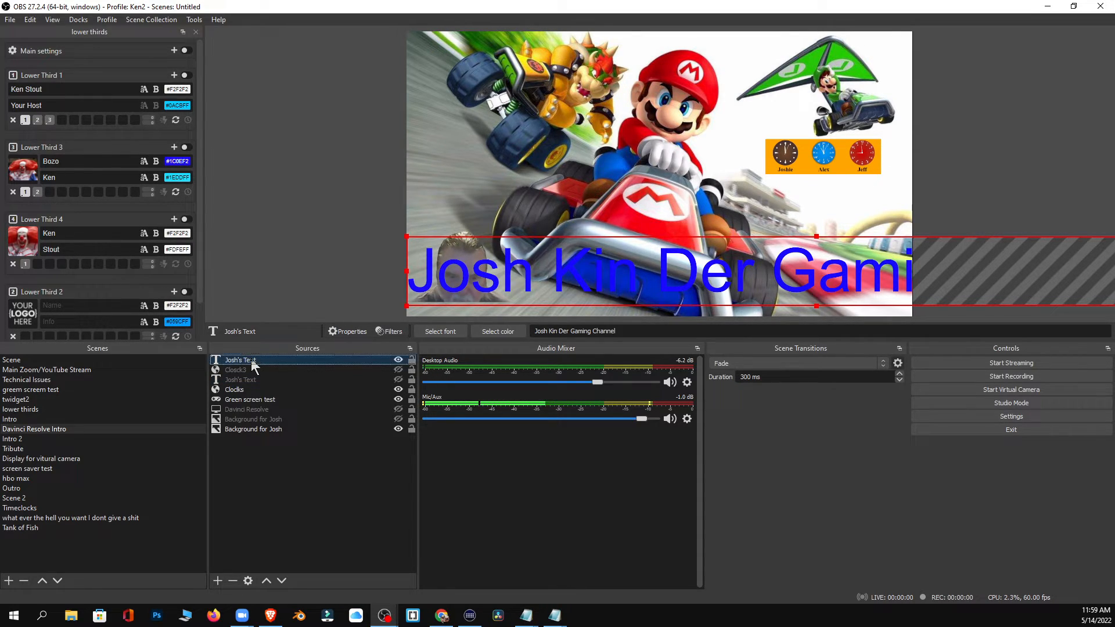
pyautogui.click(234, 581)
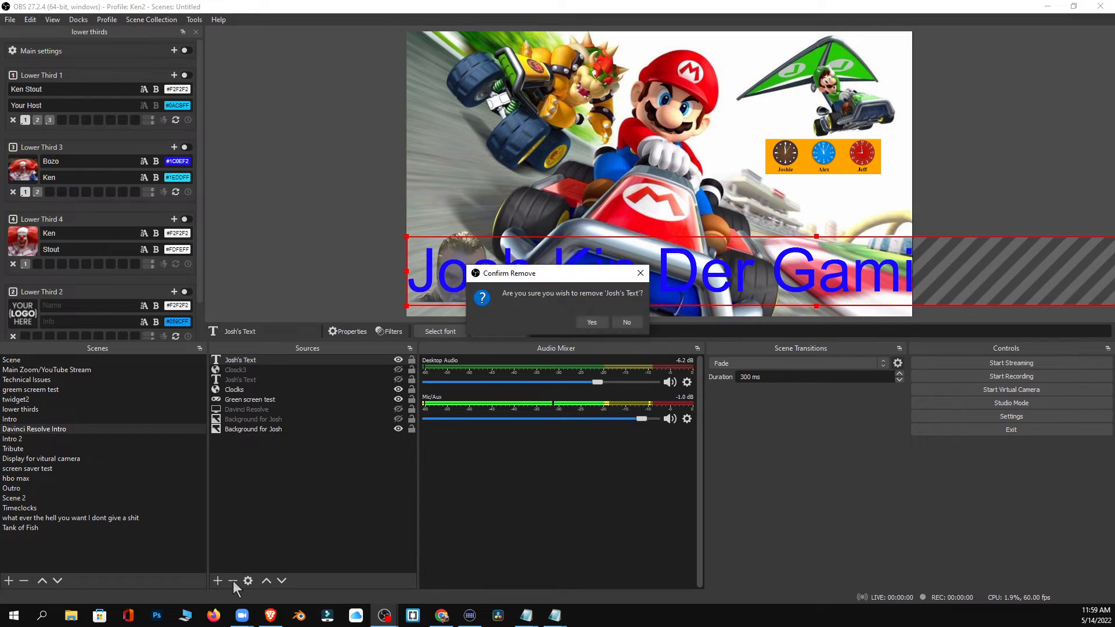
pyautogui.click(588, 320)
pyautogui.click(397, 370)
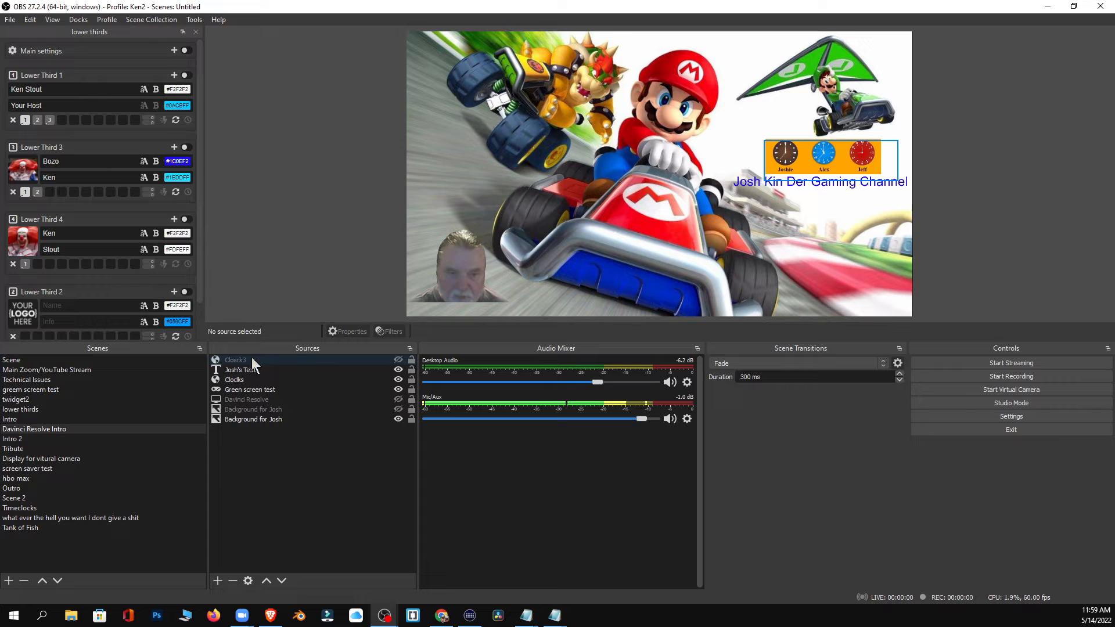
# Toggle the visibility of Closck3 to compare it with the original Clocks source, leaving Closck3 hidden and selected.
pyautogui.click(398, 360)
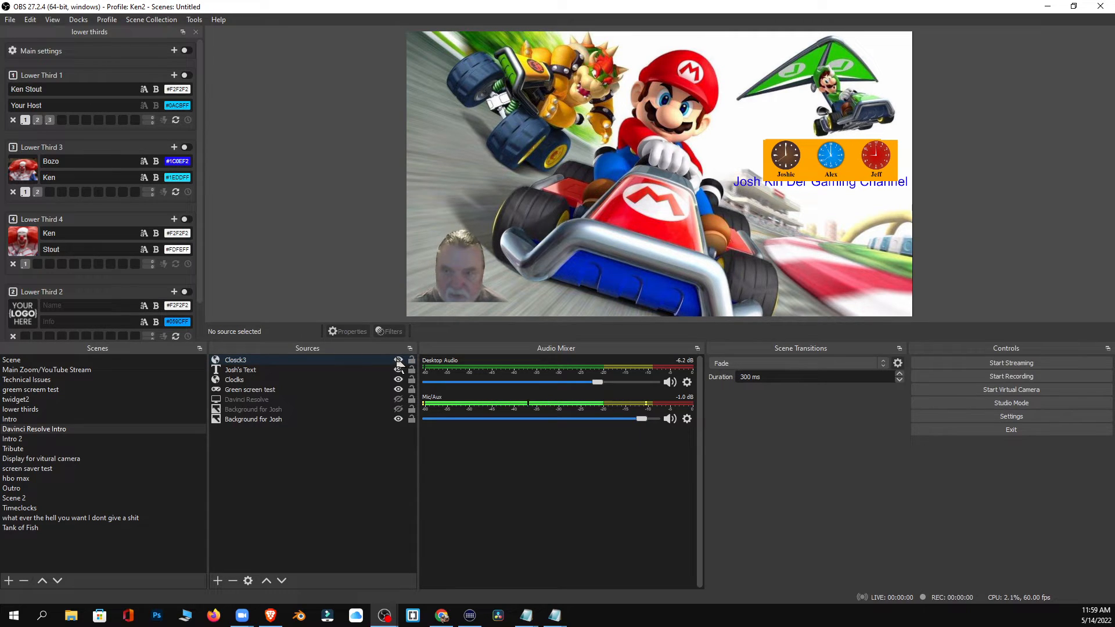
pyautogui.click(398, 360)
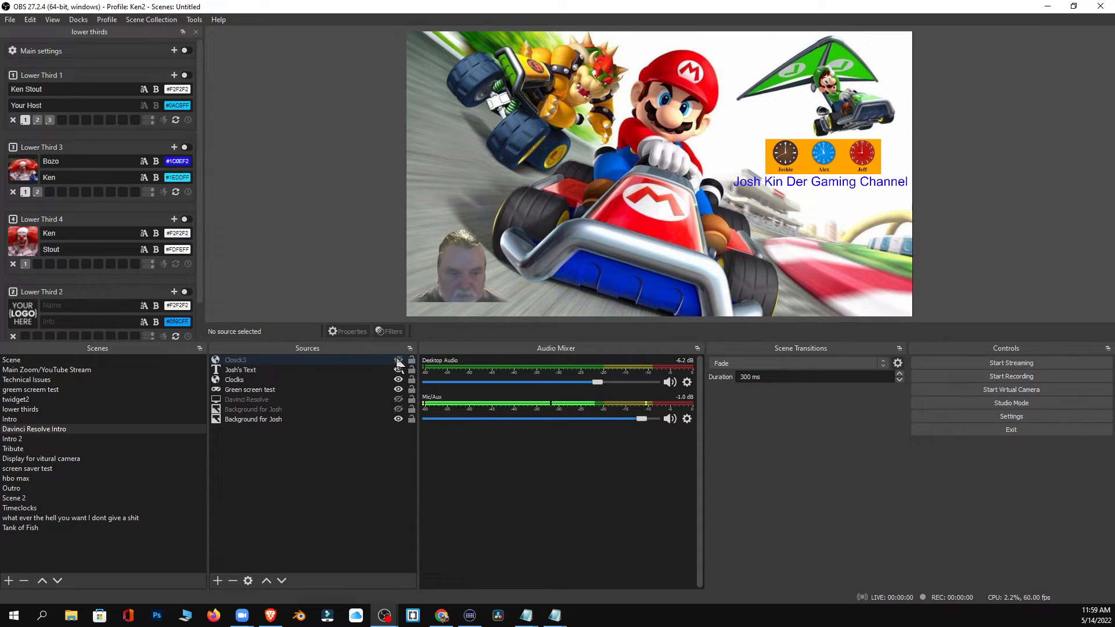
pyautogui.click(398, 360)
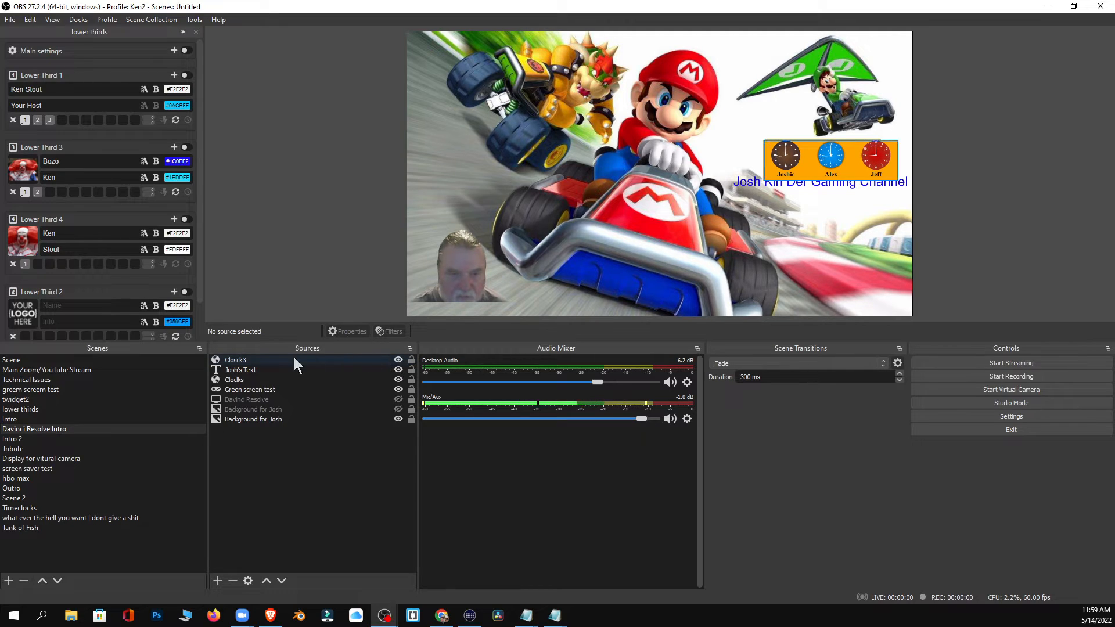
pyautogui.click(391, 359)
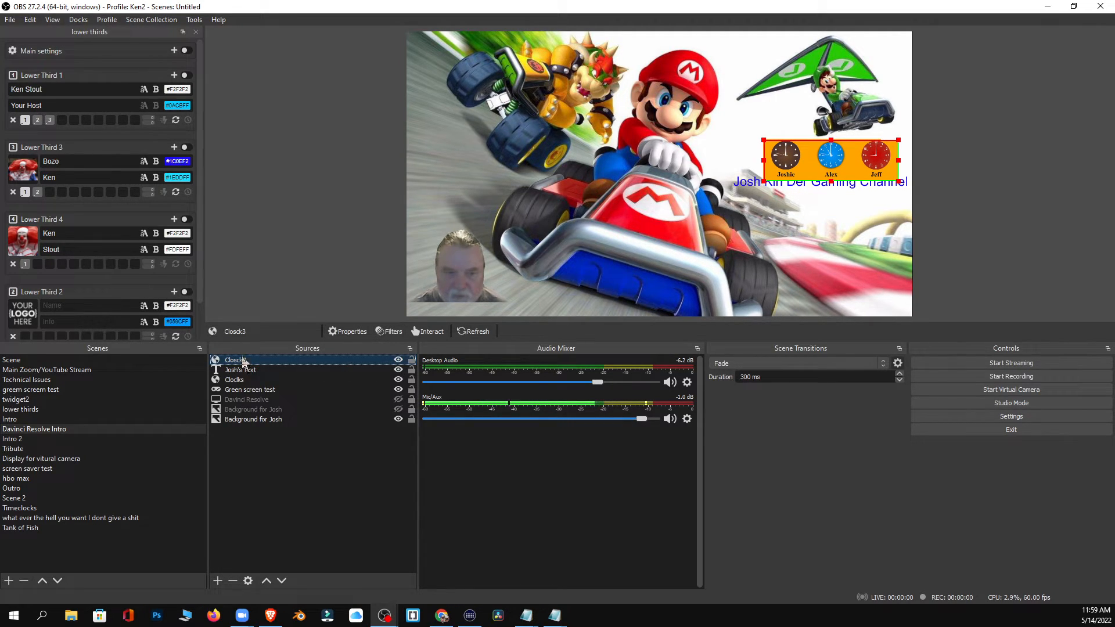
pyautogui.click(398, 361)
pyautogui.click(239, 360)
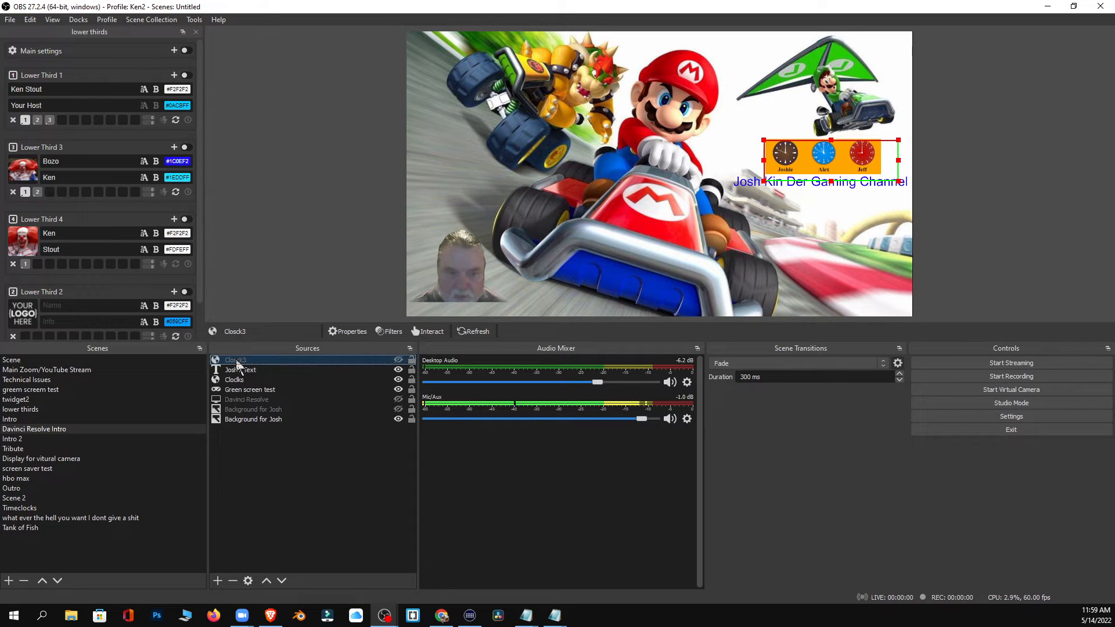
# Remove Closck3 and the hidden duplicate of Background for Josh from the scene's sources.
pyautogui.click(229, 578)
pyautogui.click(588, 322)
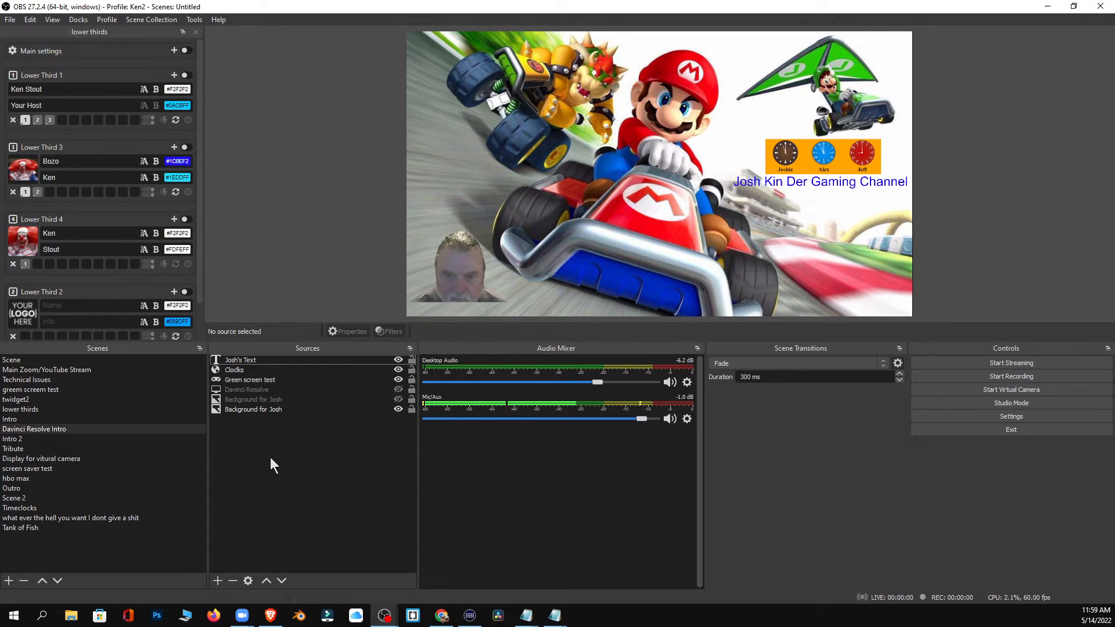
pyautogui.click(264, 400)
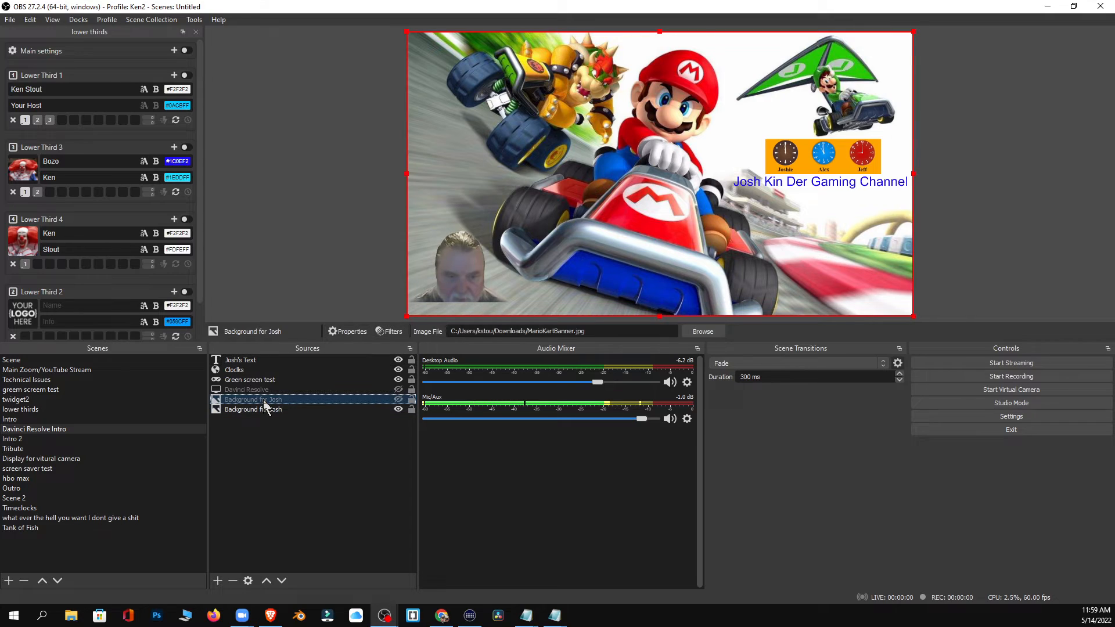
pyautogui.click(232, 580)
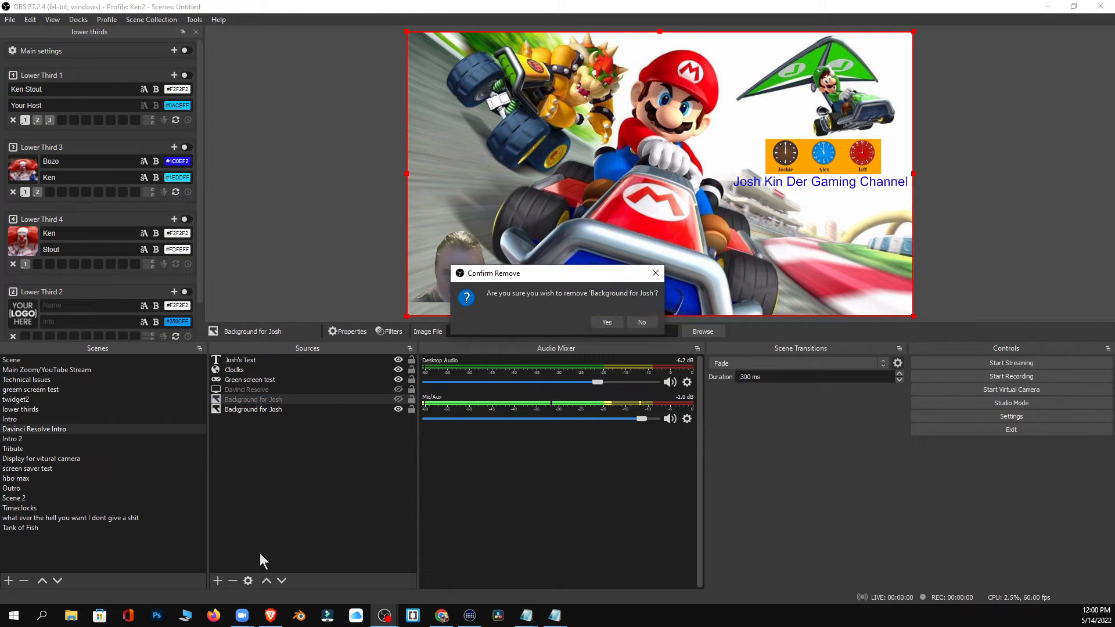
pyautogui.click(606, 322)
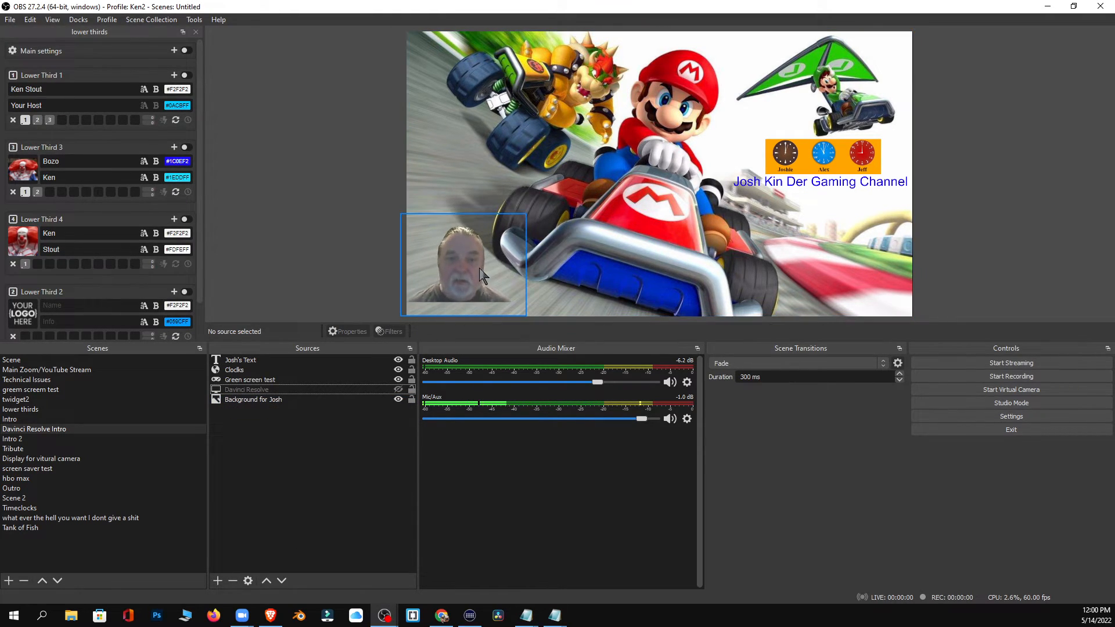
# Shift the Green screen test webcam slightly down and right to align with the canvas's left edge, and deselect it.
pyautogui.moveTo(482, 276)
pyautogui.mouseDown()
pyautogui.moveTo(877, 278)
pyautogui.moveTo(475, 276)
pyautogui.mouseUp()
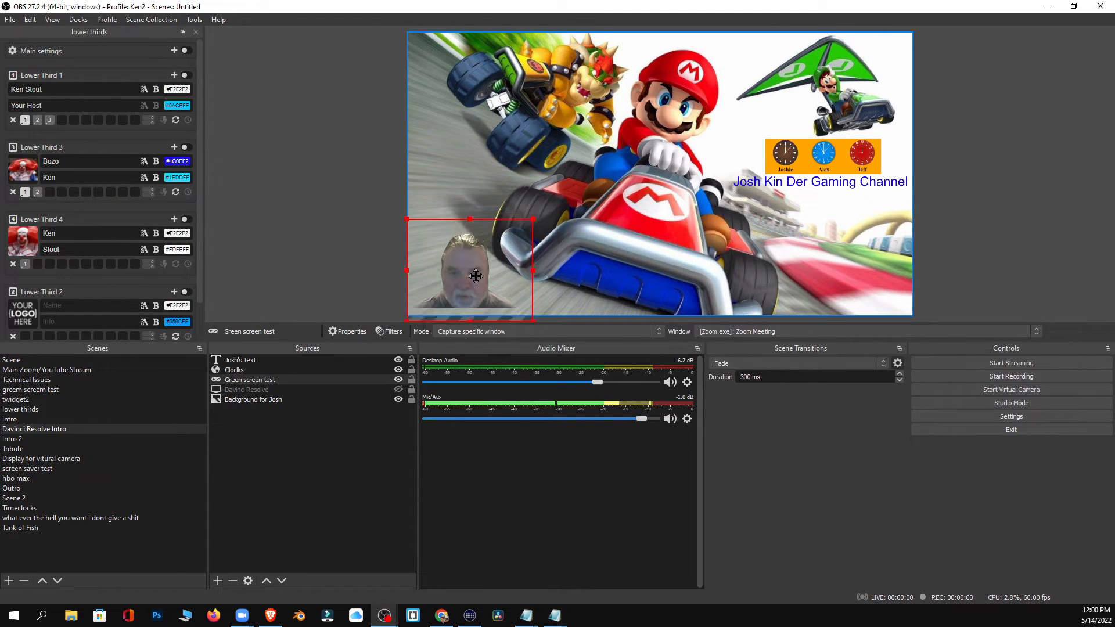
pyautogui.click(1005, 253)
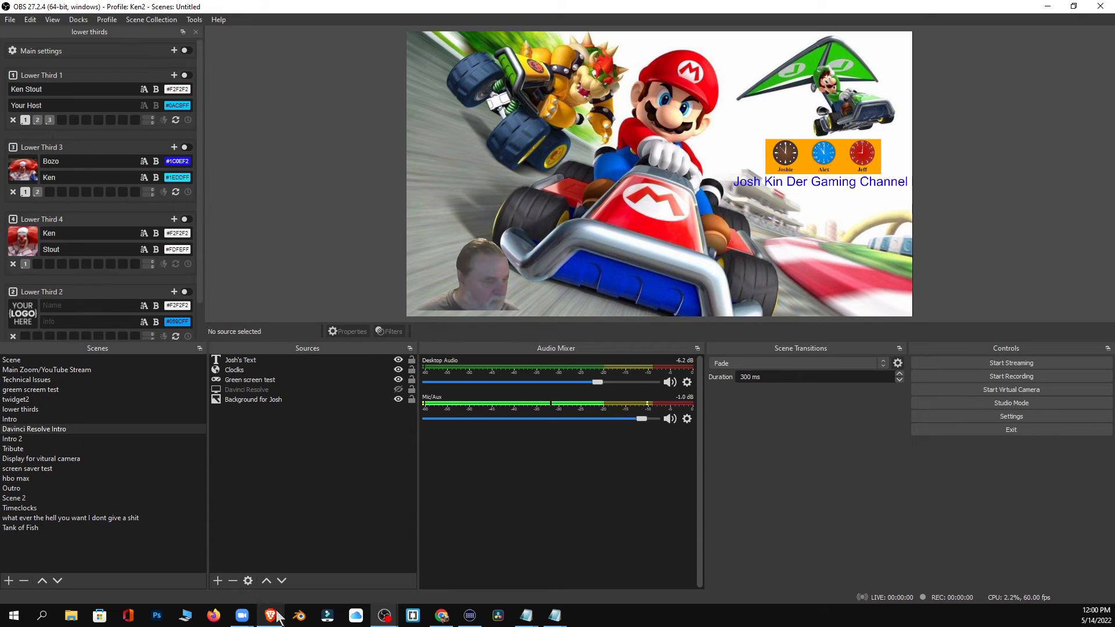
pyautogui.moveTo(383, 619)
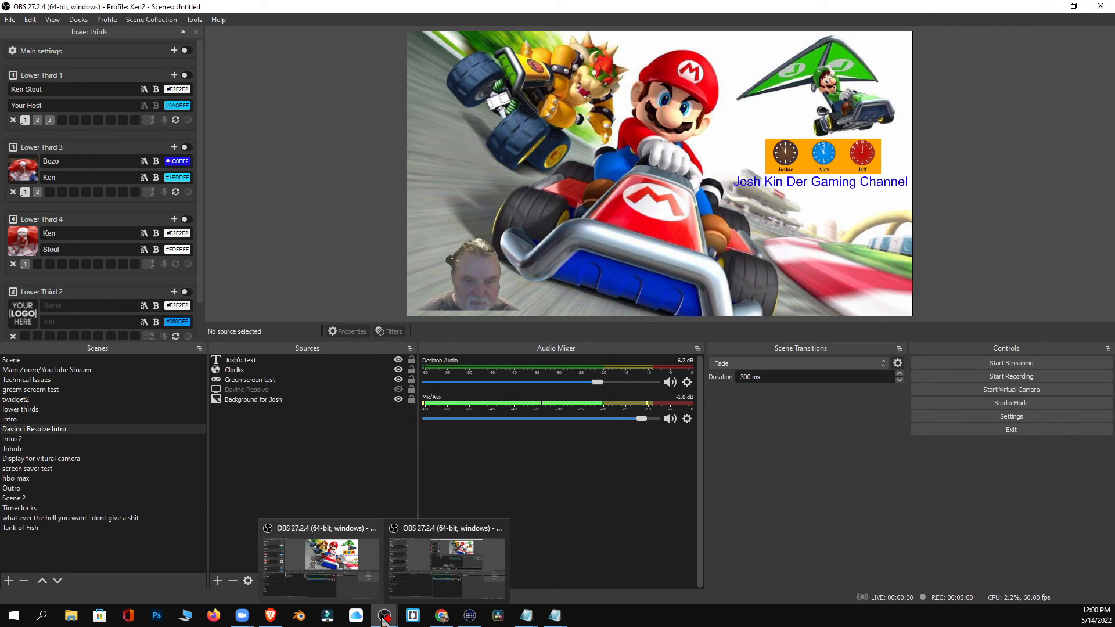